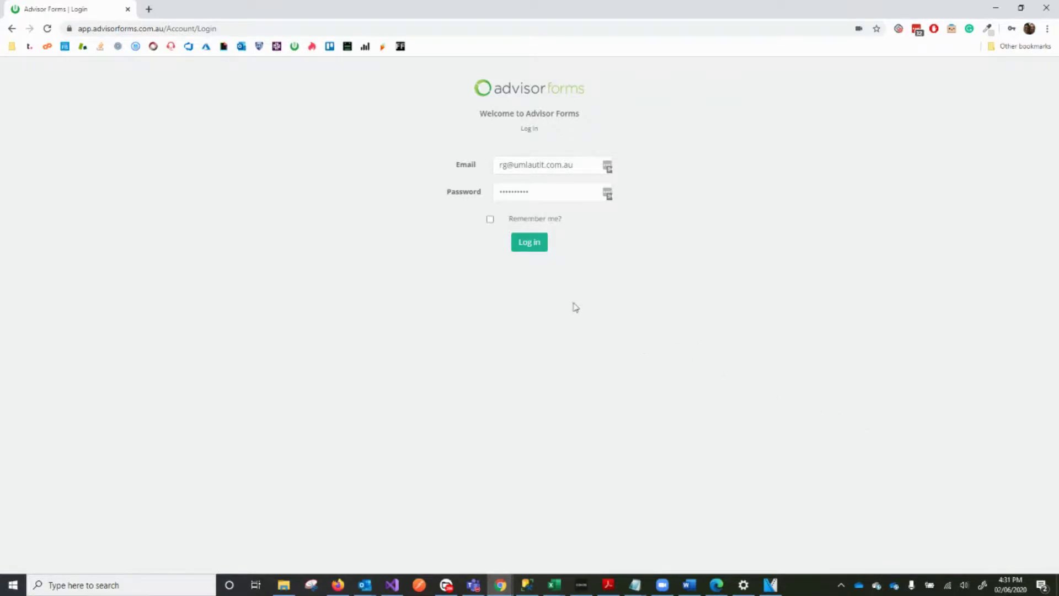
Log in to the Advisor Forms portal using the prefilled email and password
{"action": "left_click", "coordinate": [529, 246]}
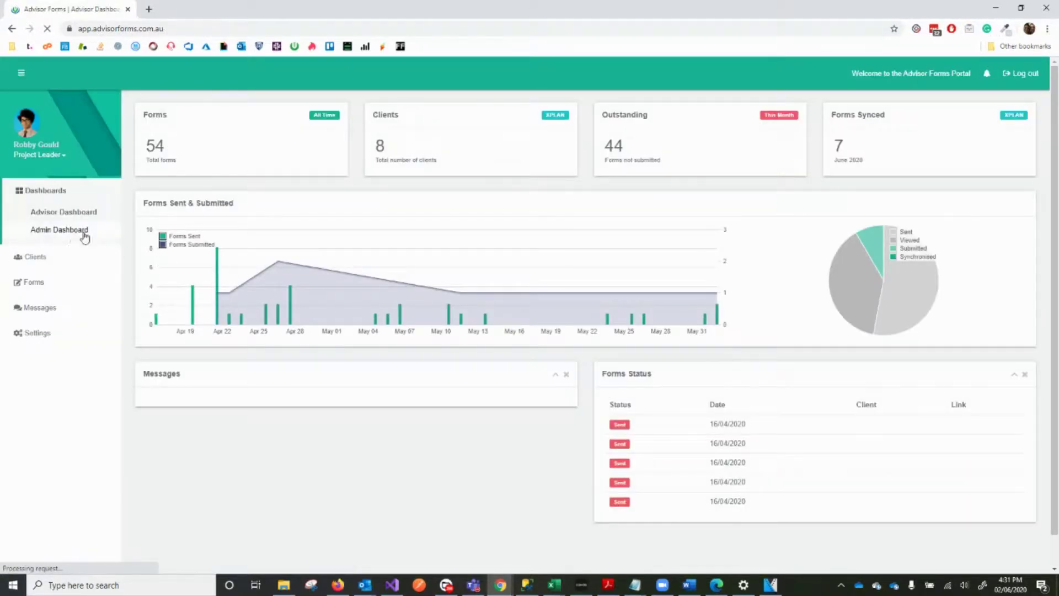
Open the first client listed under My Clients and start sending them a form
{"action": "left_click", "coordinate": [57, 258]}
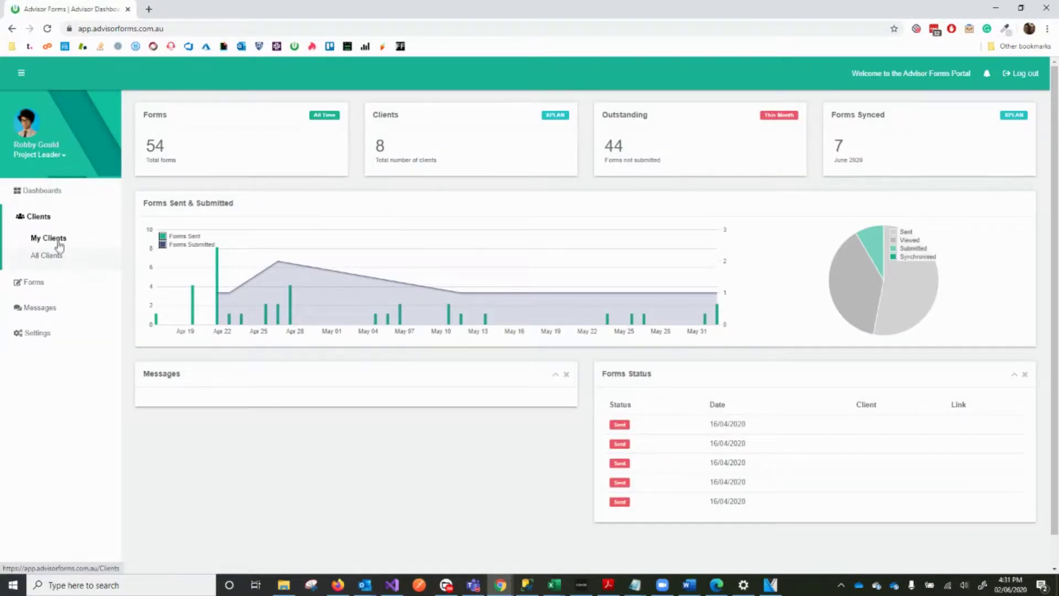
{"action": "left_click", "coordinate": [56, 237]}
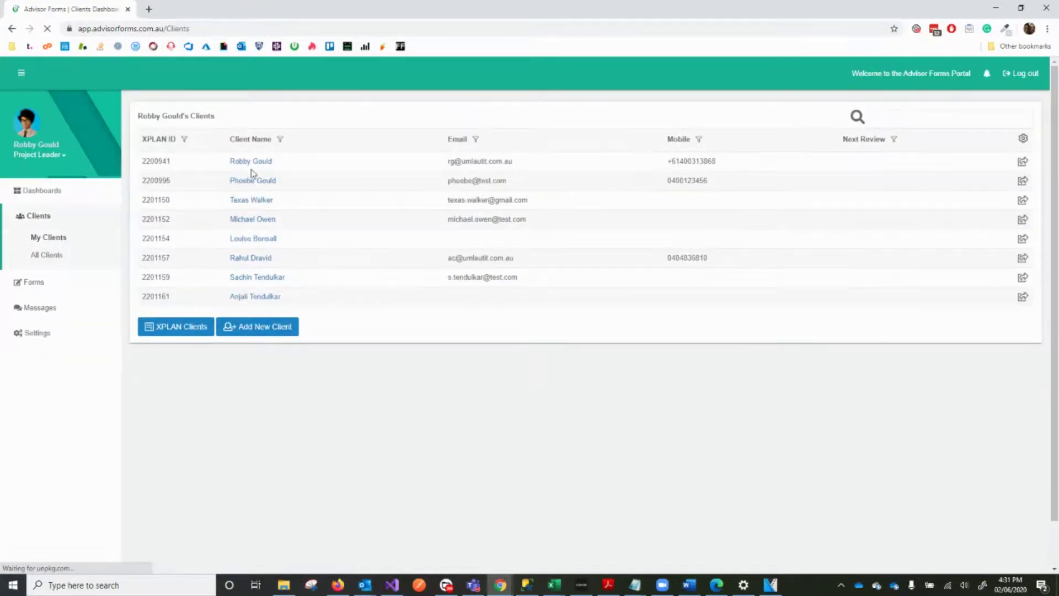
{"action": "left_click", "coordinate": [256, 163]}
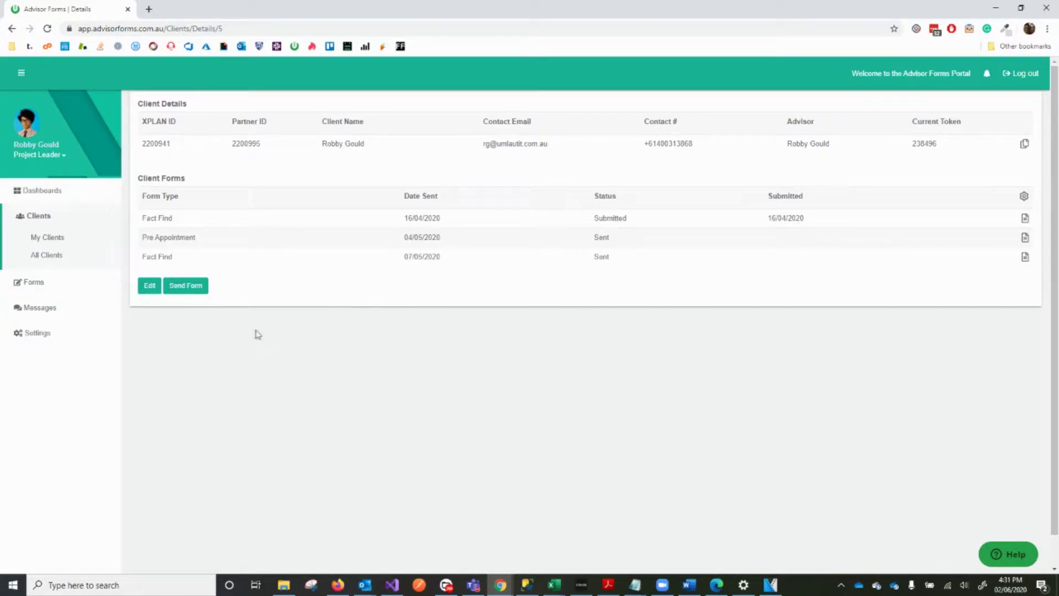
{"action": "left_click", "coordinate": [185, 286]}
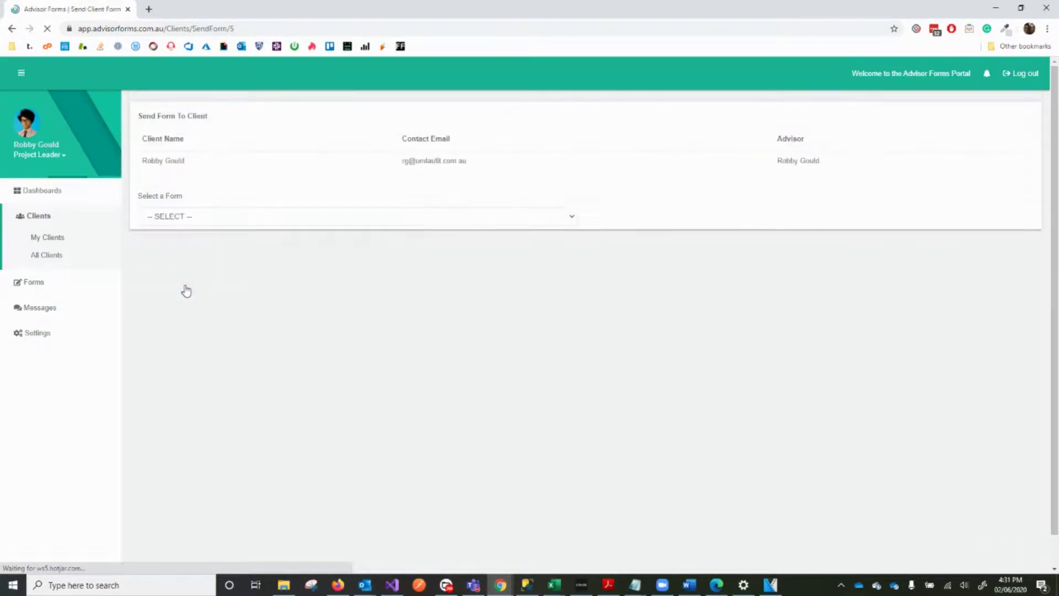
Choose the Fact Find form and exclude Social Security, Aged Care, Companies, Trusts and Sole traders
{"action": "left_click", "coordinate": [272, 217]}
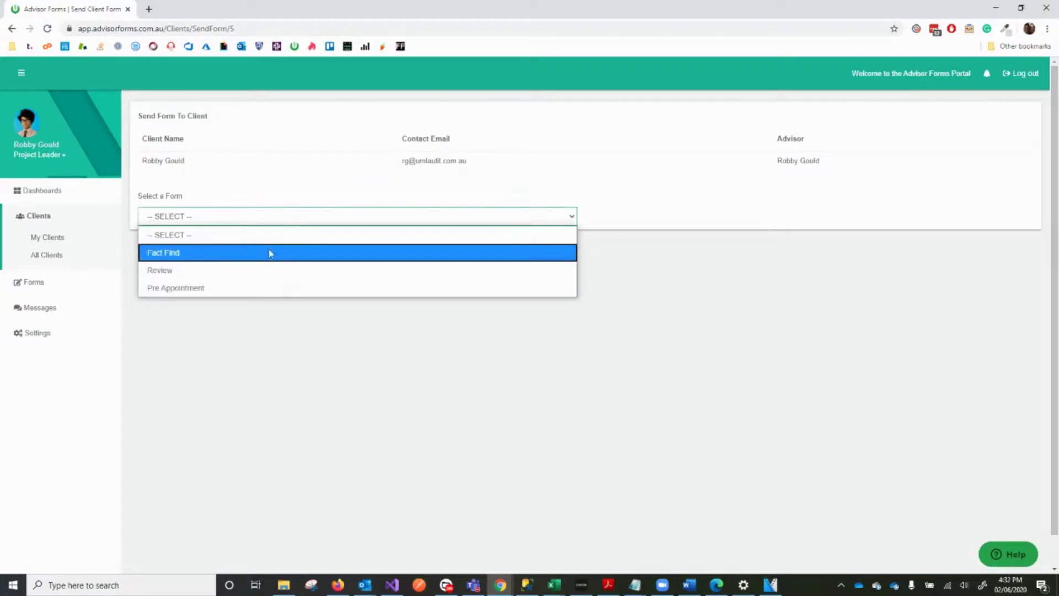
{"action": "left_click", "coordinate": [269, 254]}
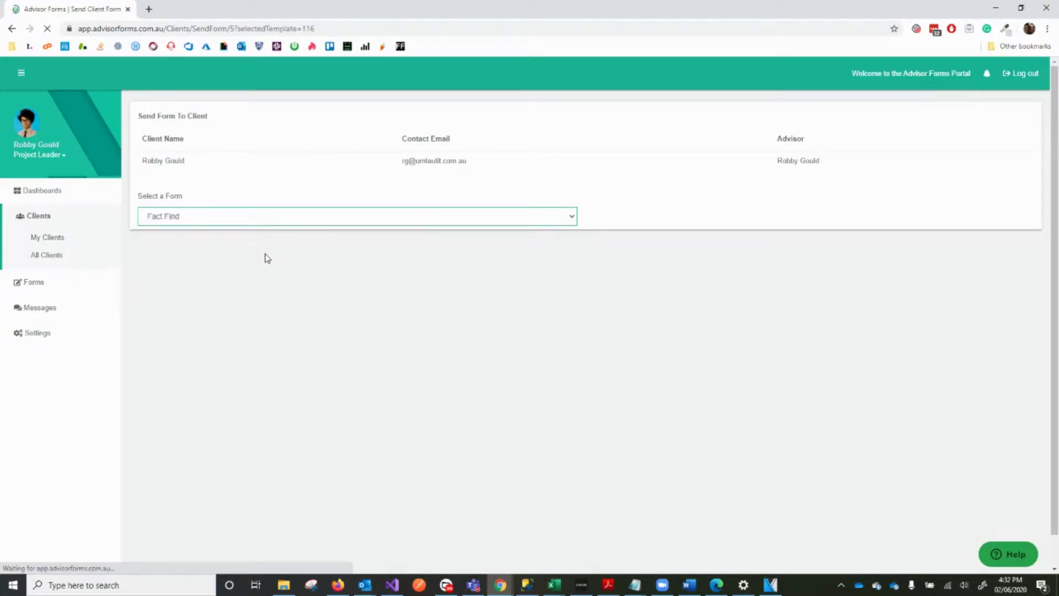
{"action": "scroll", "coordinate": [277, 262], "scroll_direction": "down", "scroll_amount": 1}
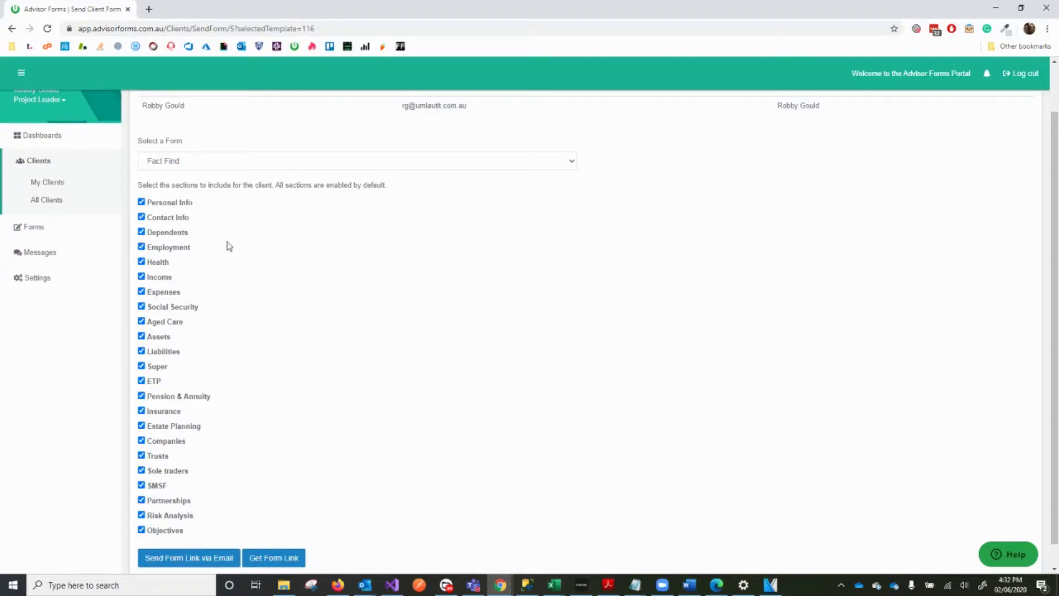
{"action": "left_click", "coordinate": [174, 308]}
{"action": "left_click", "coordinate": [174, 324]}
{"action": "left_click", "coordinate": [156, 443]}
{"action": "left_click", "coordinate": [157, 457]}
{"action": "left_click", "coordinate": [192, 474]}
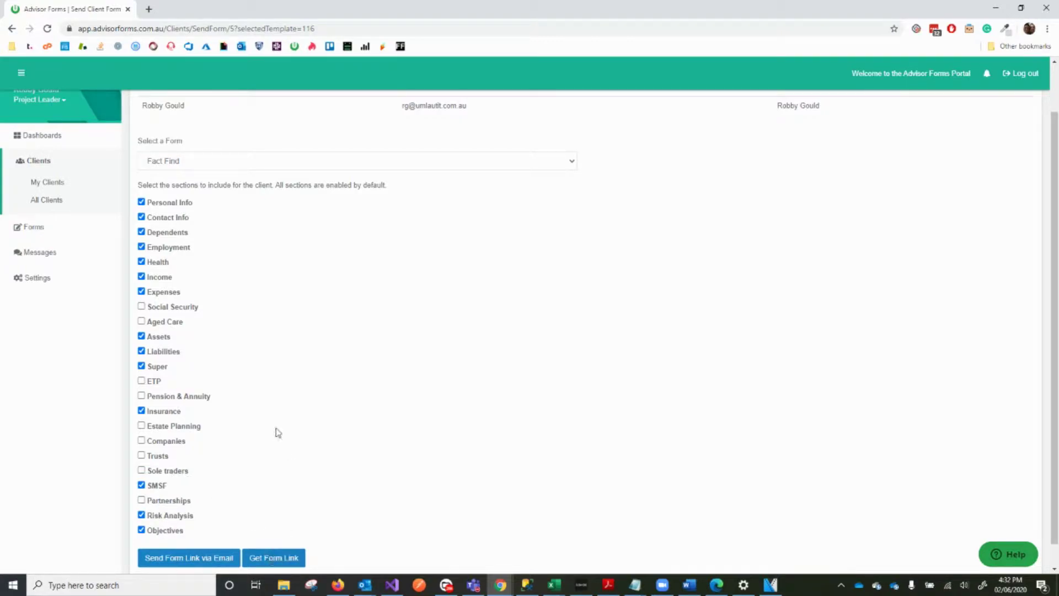
{"action": "scroll", "coordinate": [279, 441], "scroll_direction": "down", "scroll_amount": 1}
Generate the link for the customised Fact Find with Get Form Link
{"action": "left_click", "coordinate": [288, 534]}
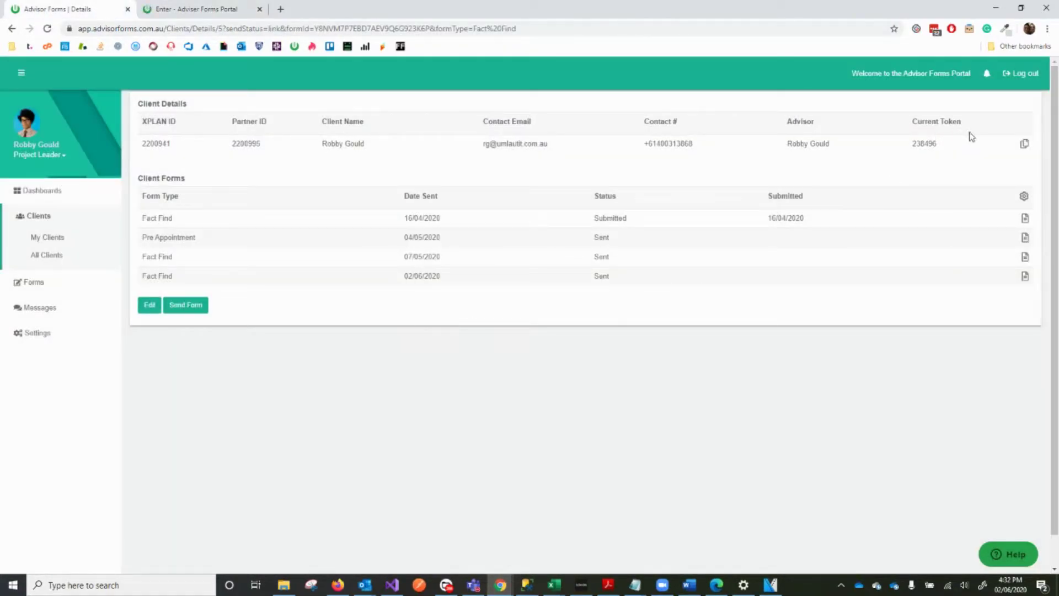
Log in to the client's Fact Find in the new tab using the copied access token
{"action": "left_click", "coordinate": [1025, 144]}
{"action": "left_click", "coordinate": [199, 9]}
{"action": "left_click", "coordinate": [455, 143]}
{"action": "key", "text": "ctrl+v"}
{"action": "left_click", "coordinate": [521, 169]}
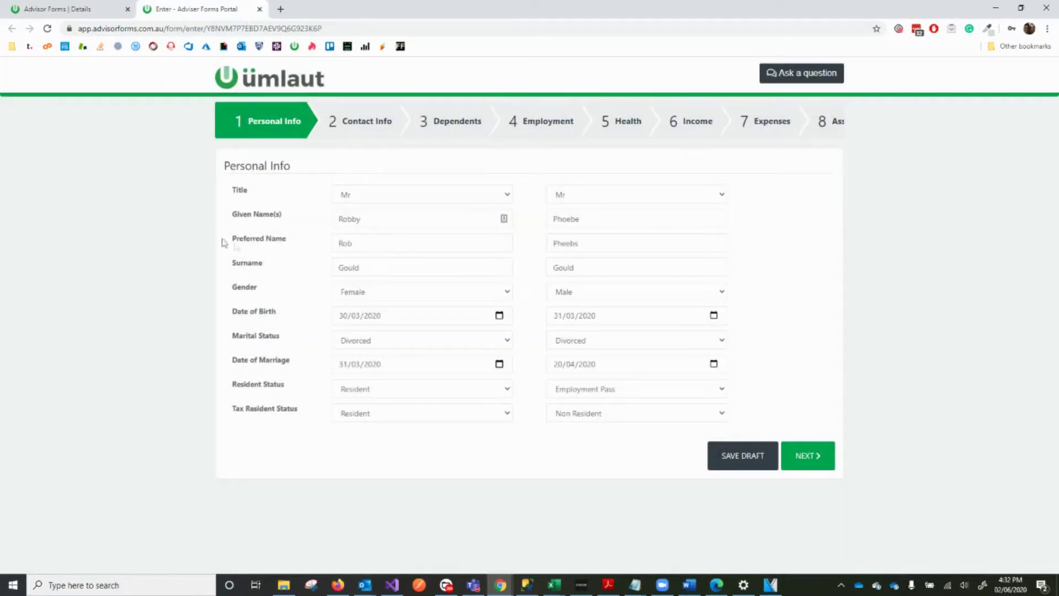
{"action": "left_click", "coordinate": [355, 122]}
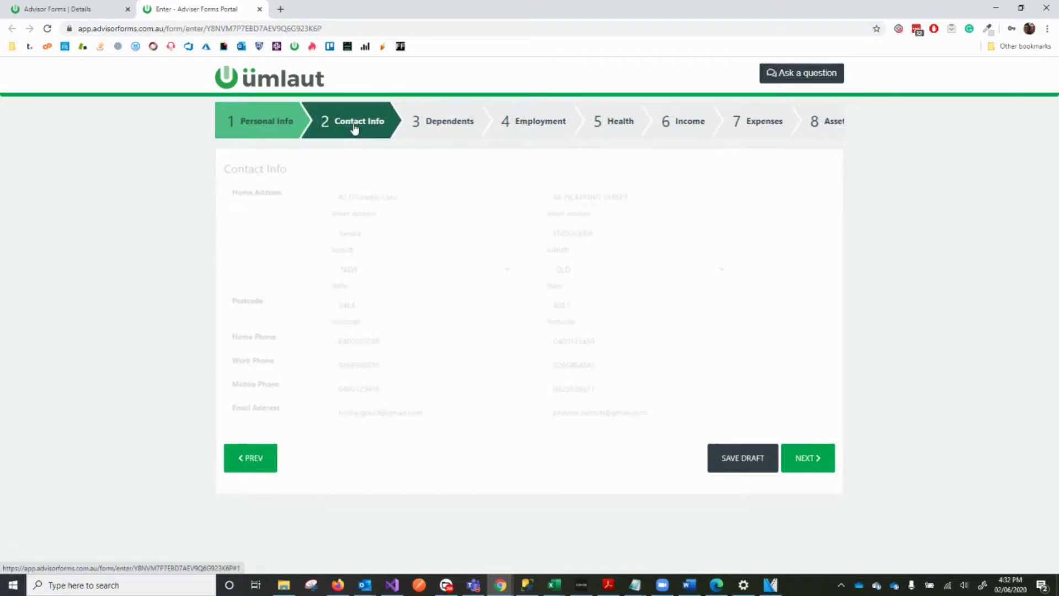
{"action": "left_click", "coordinate": [370, 389]}
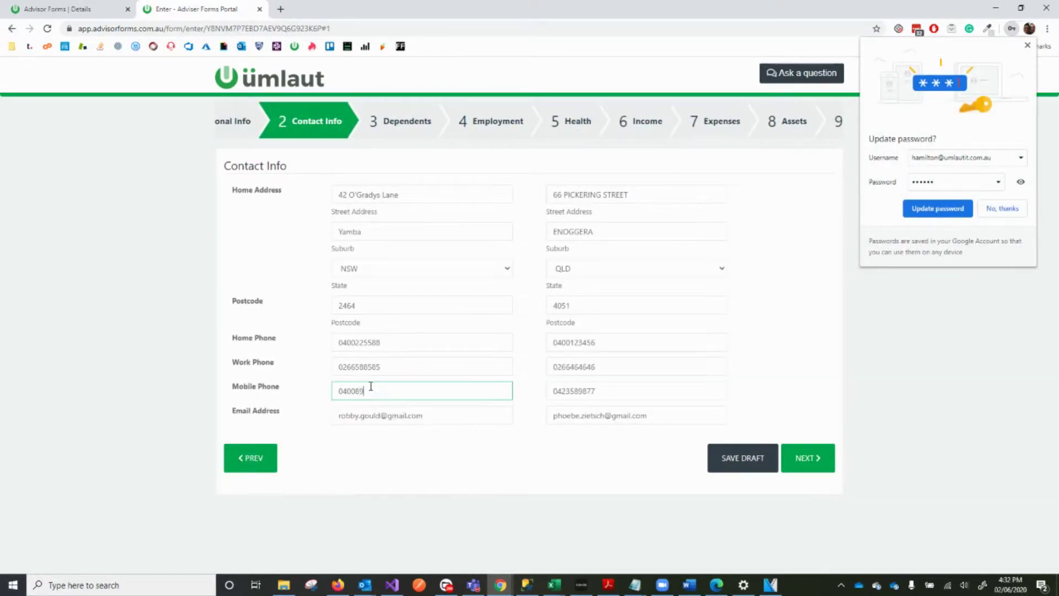
{"action": "key", "text": "Tab"}
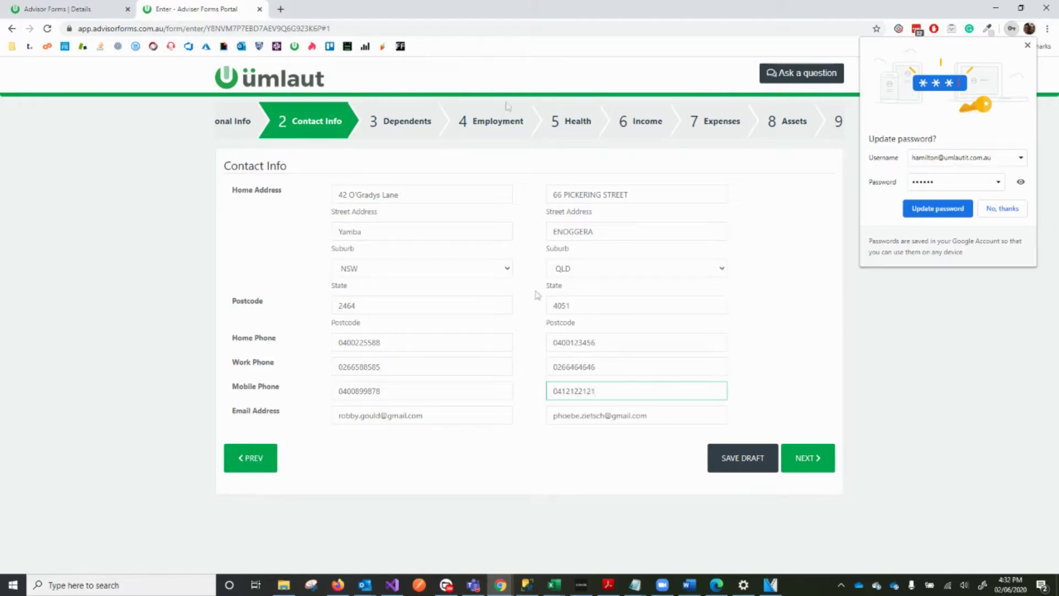
{"action": "left_click", "coordinate": [409, 143]}
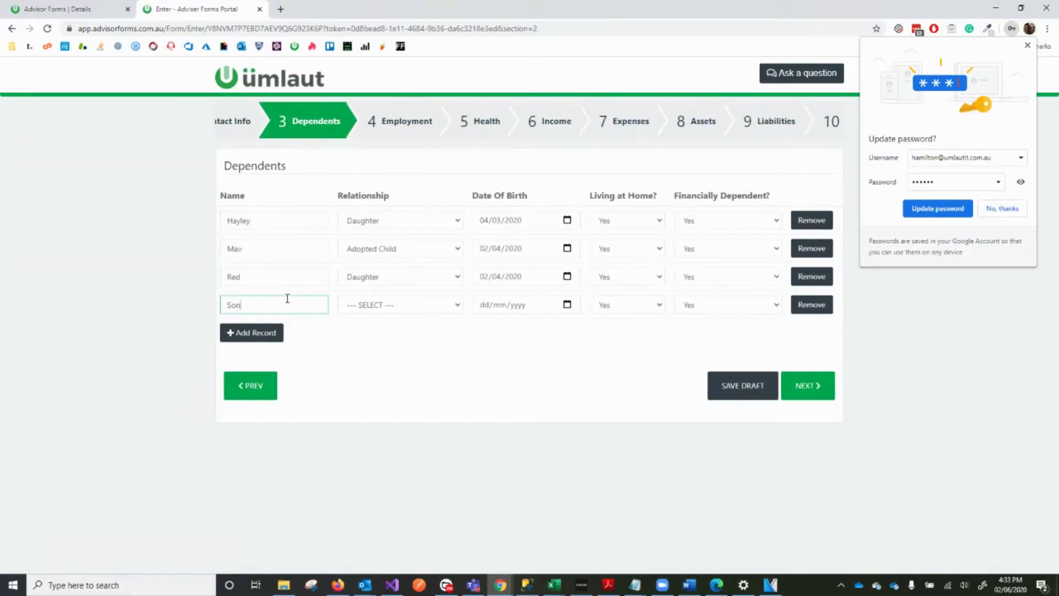
{"action": "left_click", "coordinate": [400, 304]}
{"action": "left_click", "coordinate": [386, 286]}
{"action": "left_click", "coordinate": [567, 304]}
{"action": "left_click", "coordinate": [485, 362]}
Change the client's Ordinary Wages income, replacing the selected digits with 65
{"action": "left_click", "coordinate": [375, 111]}
{"action": "left_click", "coordinate": [385, 114]}
{"action": "left_click", "coordinate": [384, 114]}
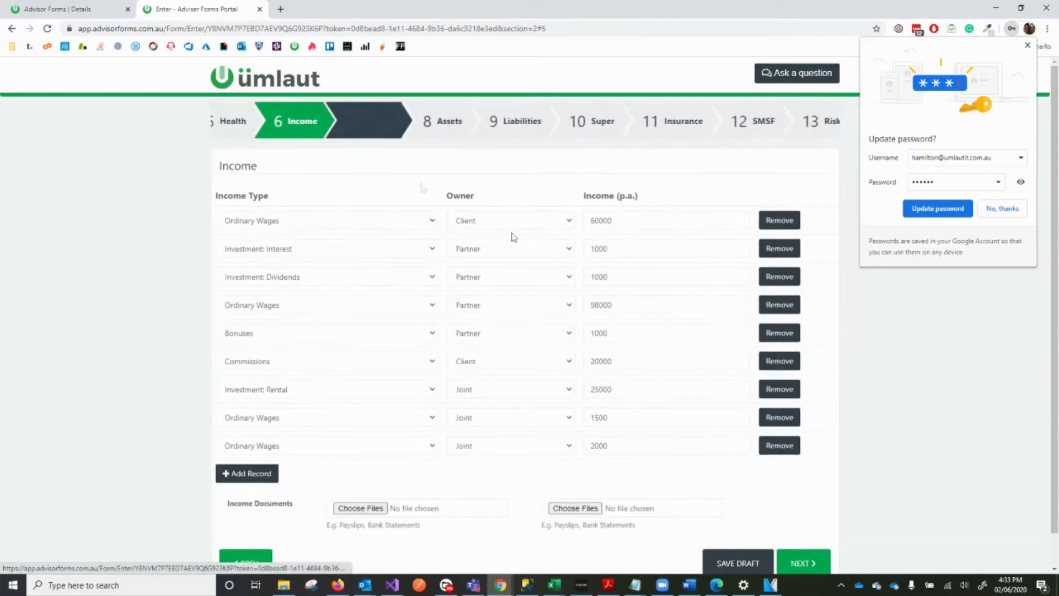
{"action": "left_click_drag", "start_coordinate": [635, 219], "coordinate": [572, 220]}
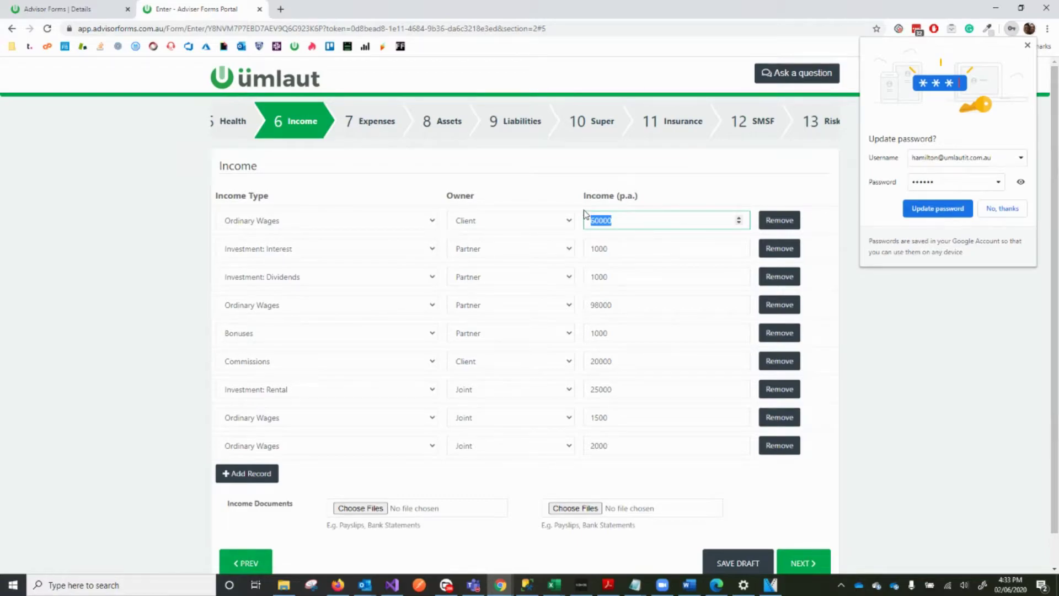
{"action": "type", "text": "65"}
Raise the Credit Cards expense to 5000
{"action": "left_click", "coordinate": [384, 136]}
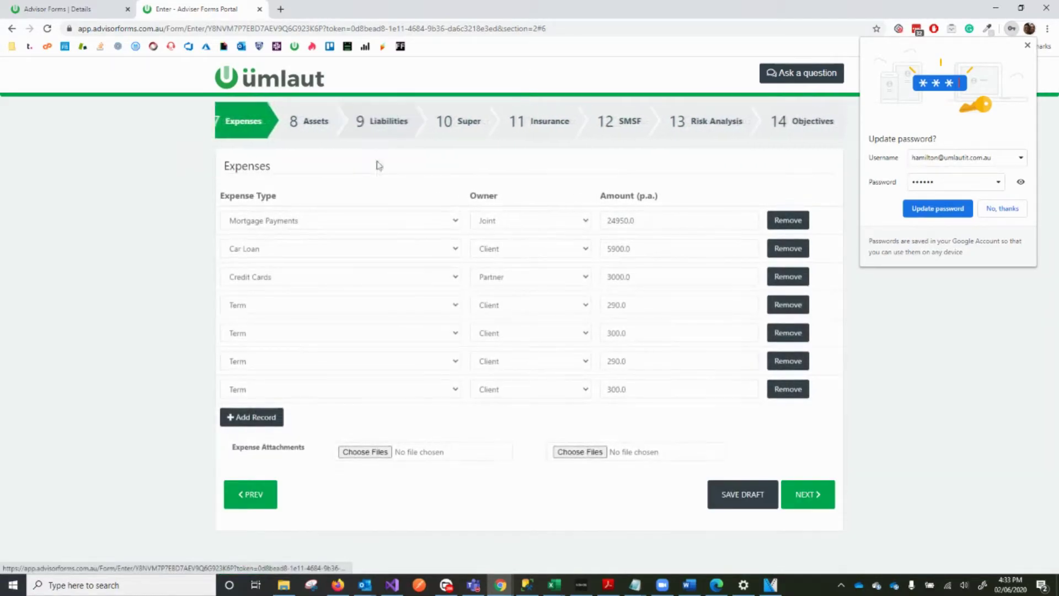
{"action": "left_click_drag", "start_coordinate": [656, 277], "coordinate": [599, 275]}
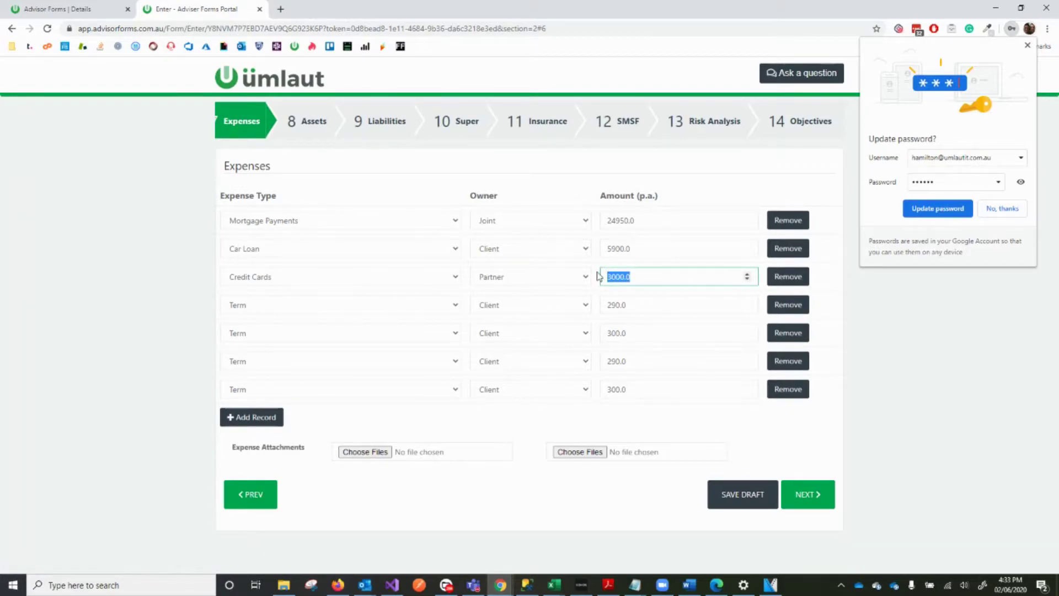
{"action": "type", "text": "50"}
Attach the PDF statement from the Documents folder to the expenses
{"action": "left_click", "coordinate": [373, 456]}
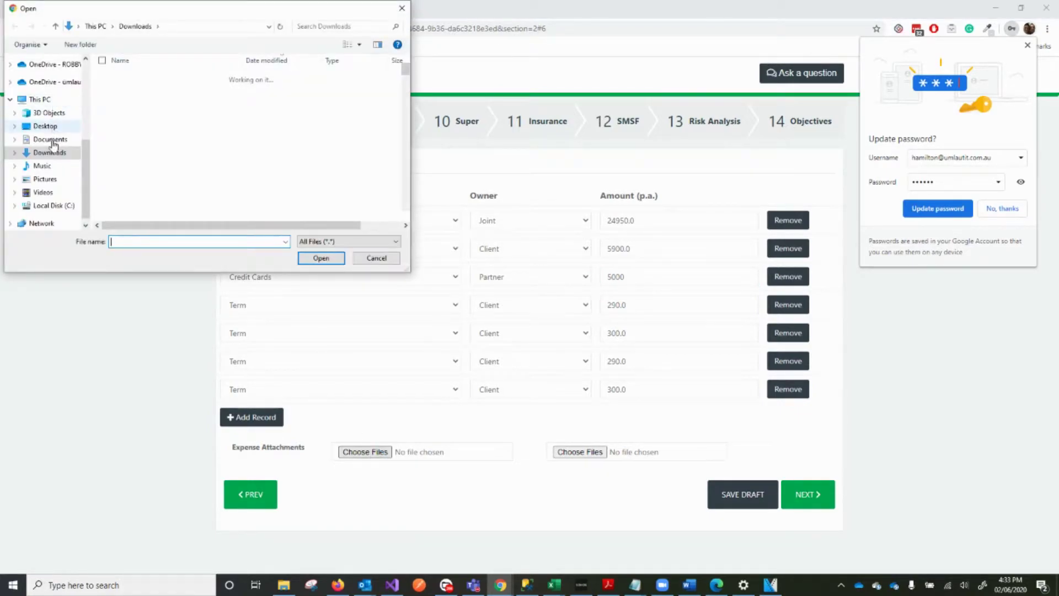
{"action": "left_click", "coordinate": [51, 141]}
{"action": "left_click", "coordinate": [136, 113]}
{"action": "double_click", "coordinate": [136, 114]}
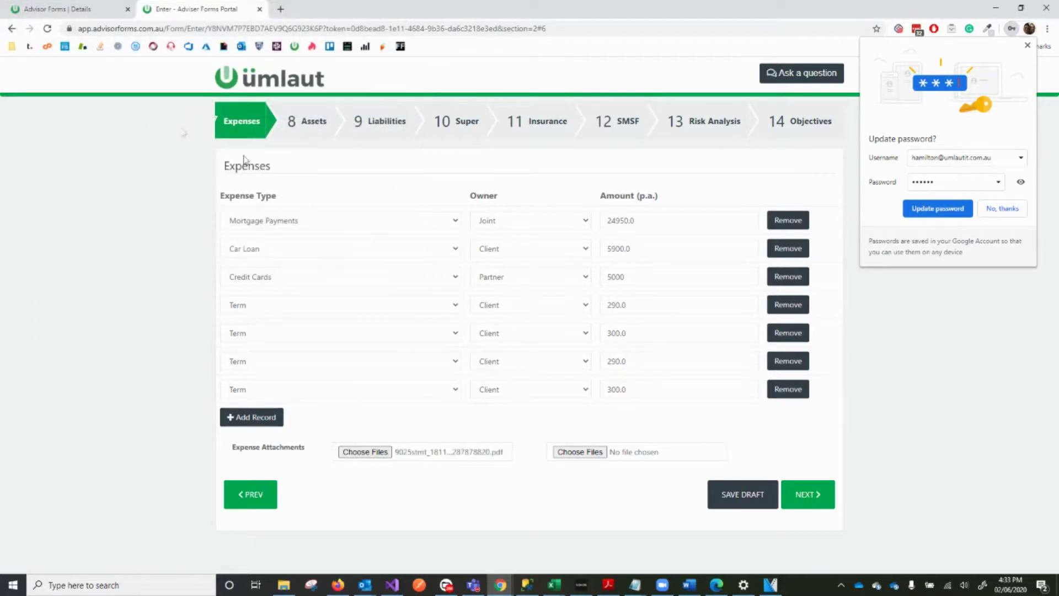
Finish the Fact Find from the Objectives step and submit it with the declaration accepted
{"action": "left_click", "coordinate": [797, 123]}
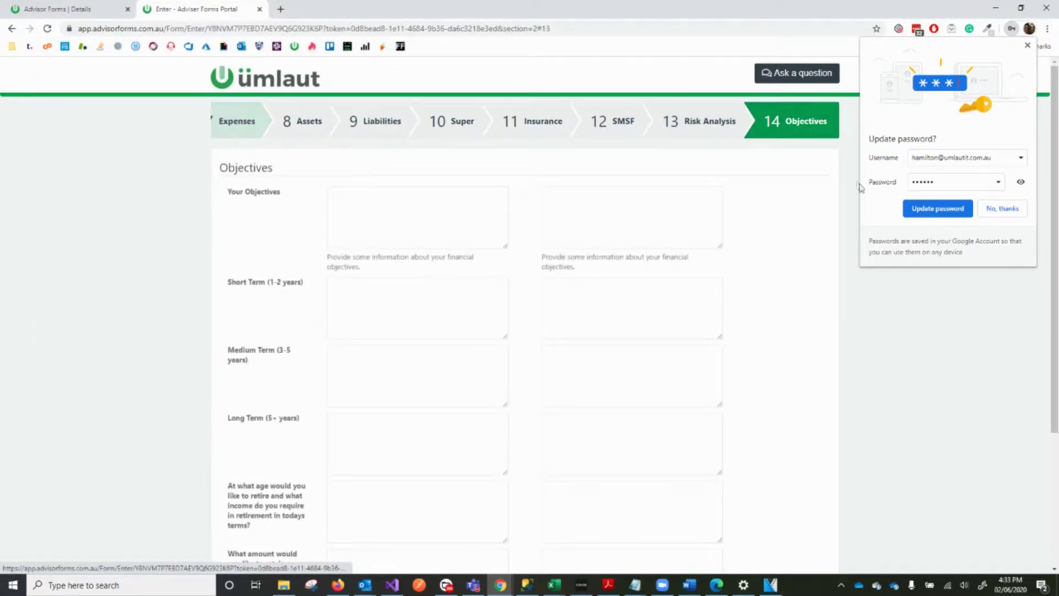
{"action": "left_click", "coordinate": [1027, 45]}
{"action": "scroll", "coordinate": [797, 468], "scroll_direction": "down", "scroll_amount": 3}
{"action": "left_click", "coordinate": [805, 527]}
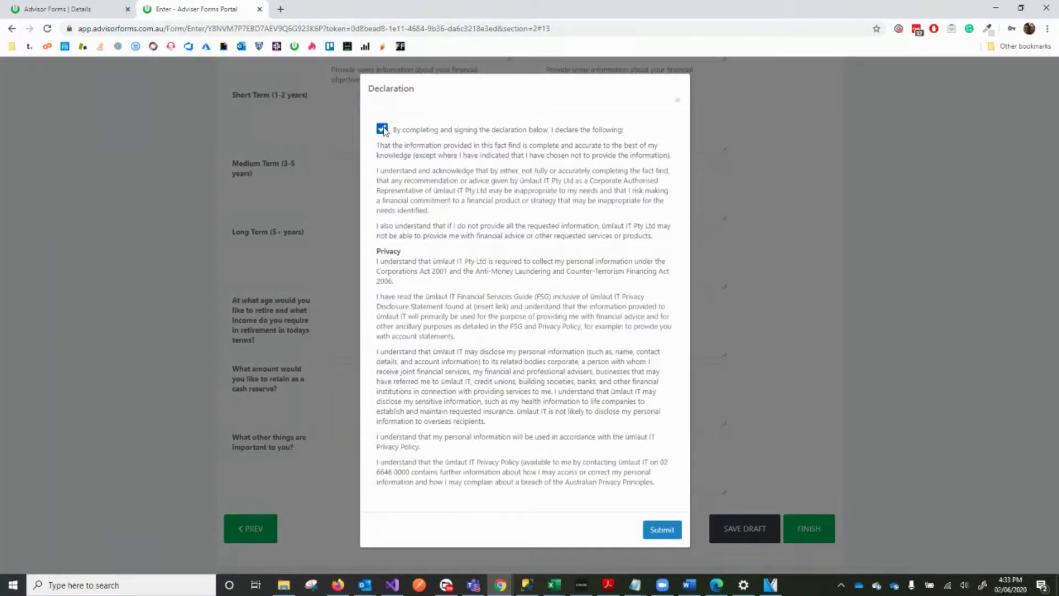
{"action": "left_click", "coordinate": [665, 538]}
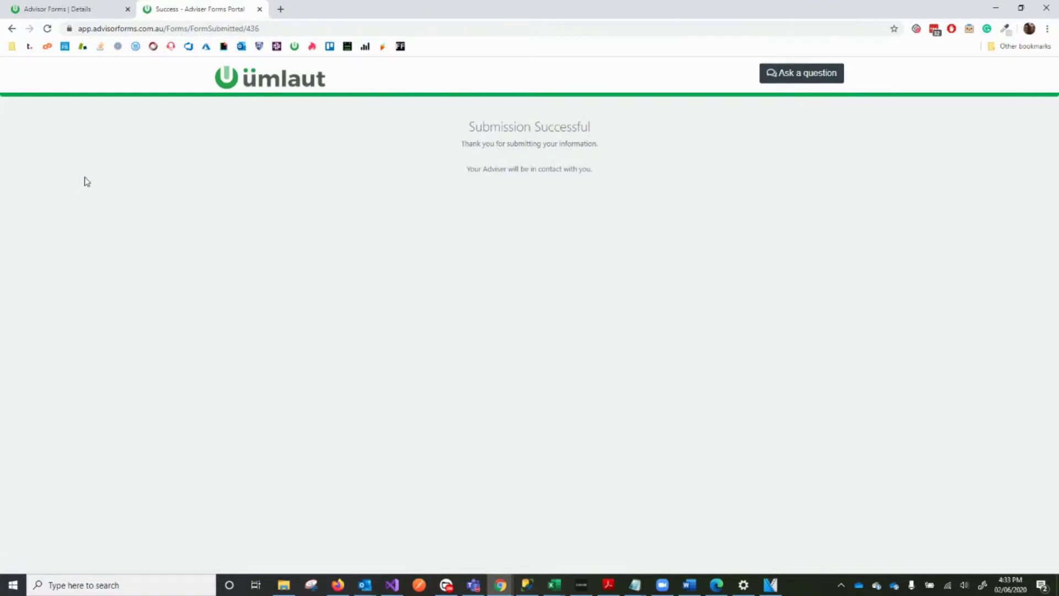
Reopen the client via My Clients and open the Fact Find submitted 02/06/2020
{"action": "left_click", "coordinate": [71, 10]}
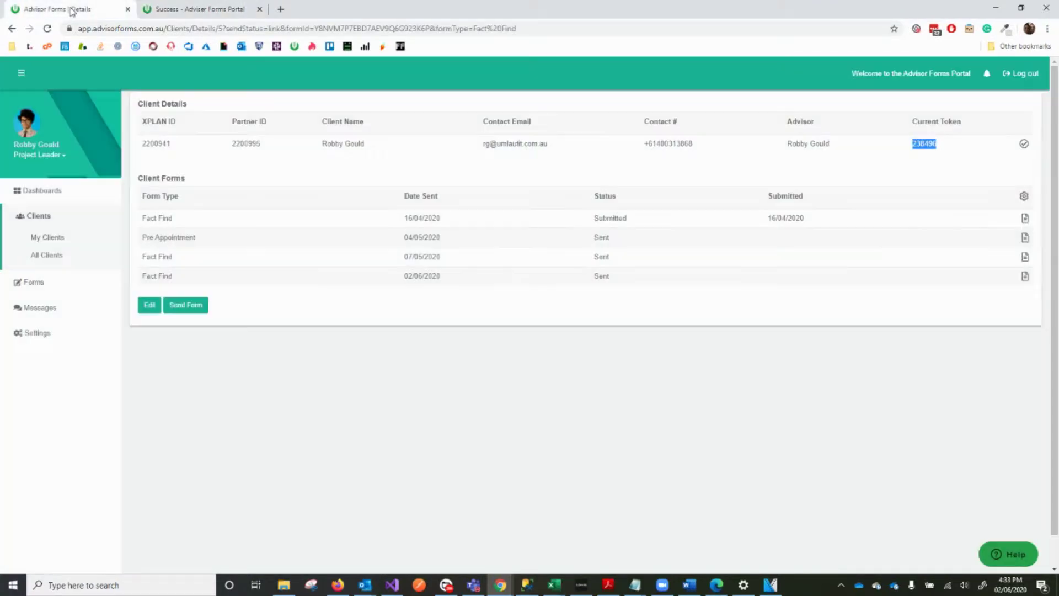
{"action": "left_click", "coordinate": [48, 237]}
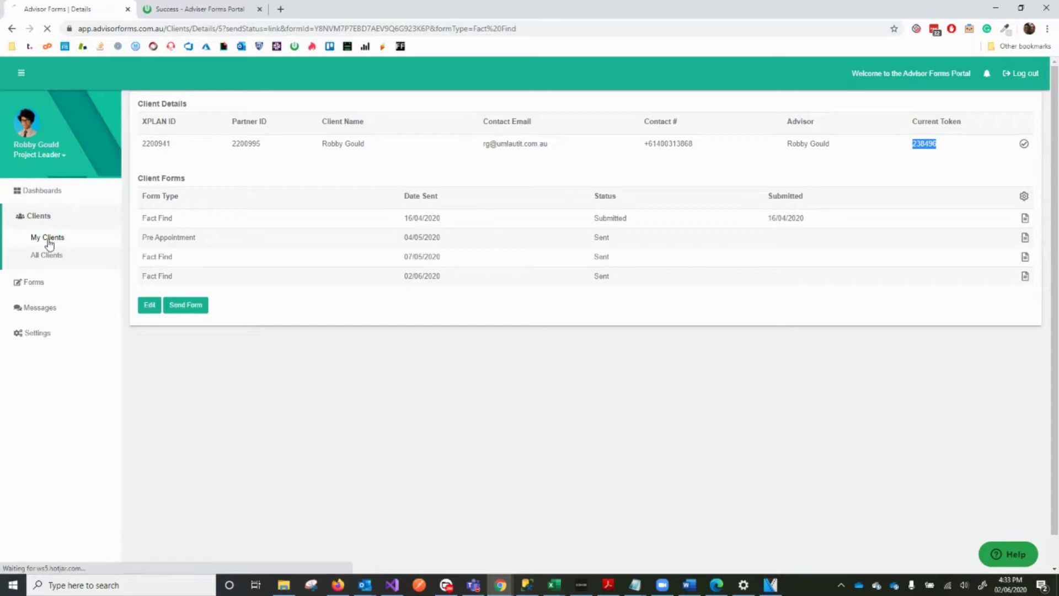
{"action": "left_click", "coordinate": [242, 162]}
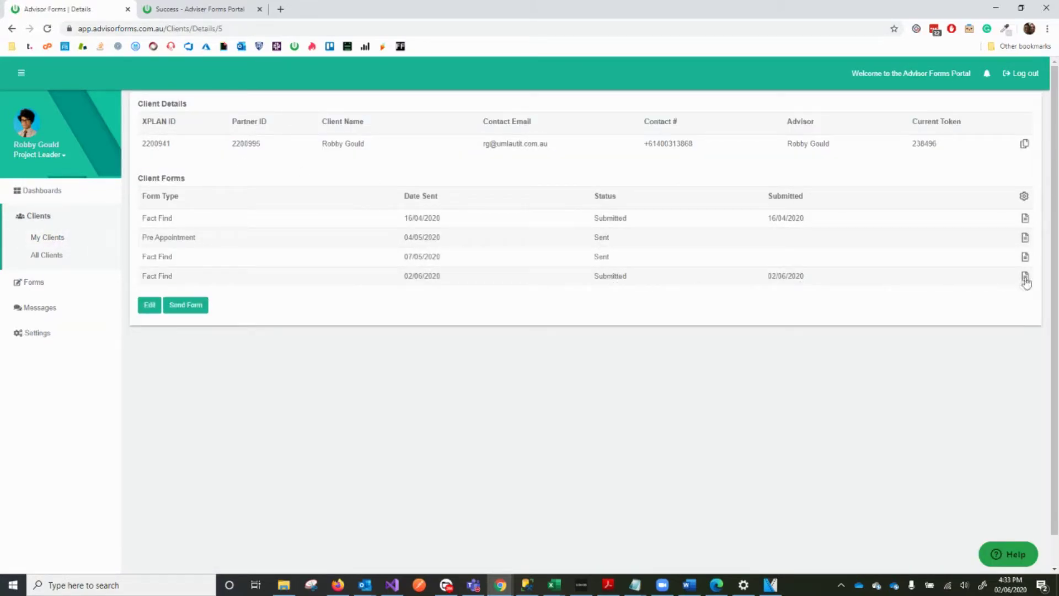
{"action": "left_click", "coordinate": [1026, 277]}
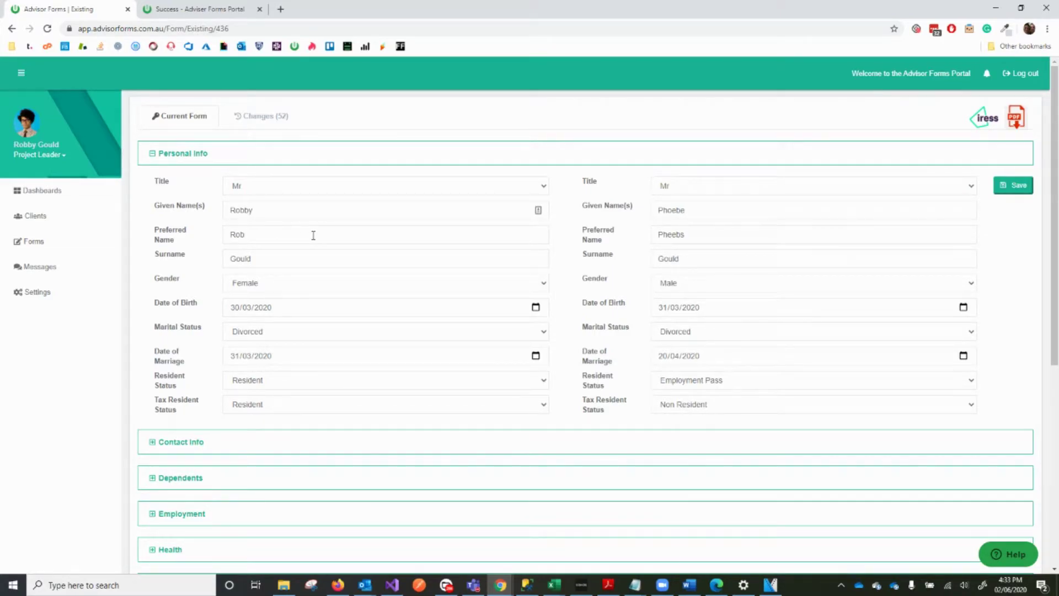
Change the primary client's Gender from Female to Male in Personal Info and save
{"action": "scroll", "coordinate": [313, 236], "scroll_direction": "down", "scroll_amount": 2}
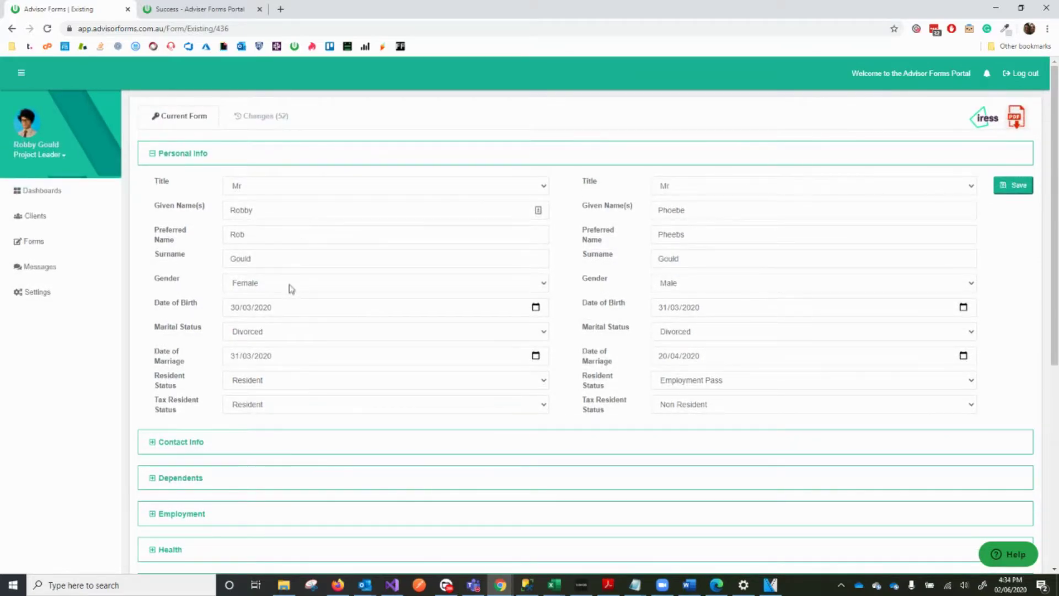
{"action": "left_click", "coordinate": [291, 283]}
{"action": "left_click", "coordinate": [277, 319]}
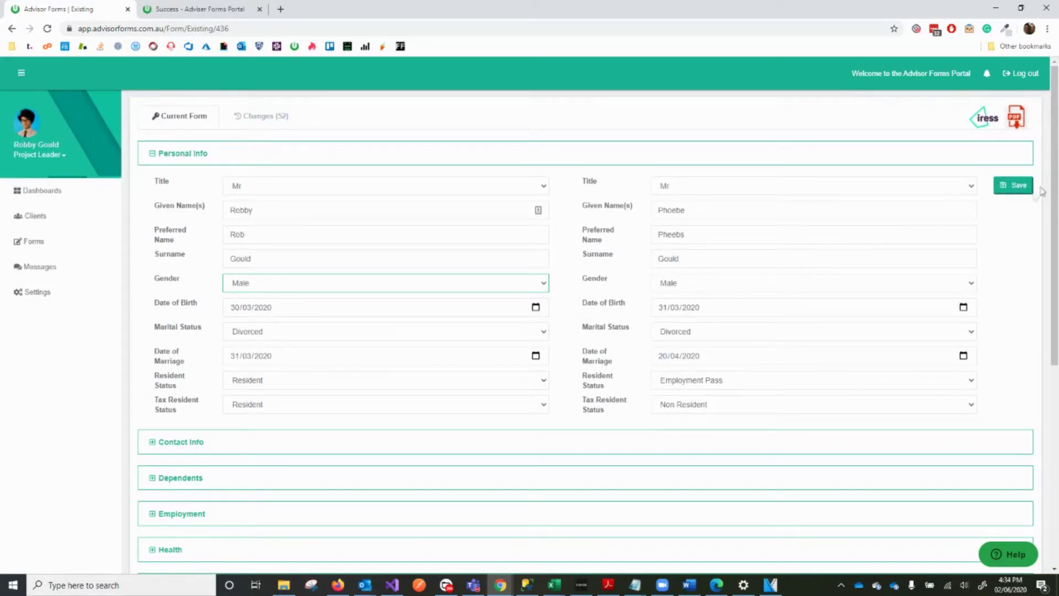
{"action": "left_click", "coordinate": [1023, 188]}
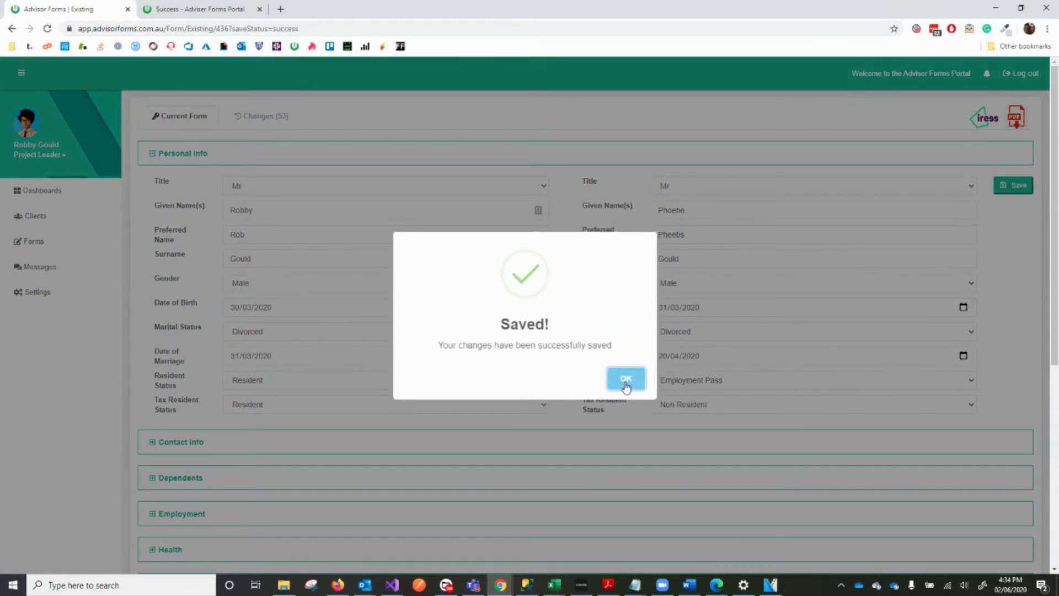
{"action": "left_click", "coordinate": [626, 382]}
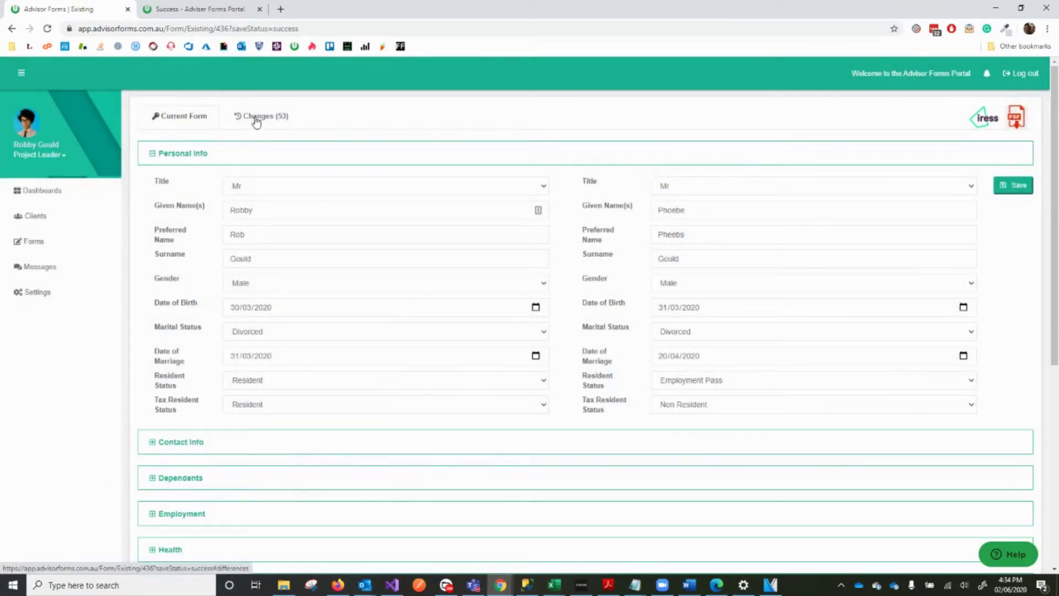
Review the Changes (53) list, checking the Gender row: XPLAN Female versus form Male
{"action": "left_click", "coordinate": [255, 118]}
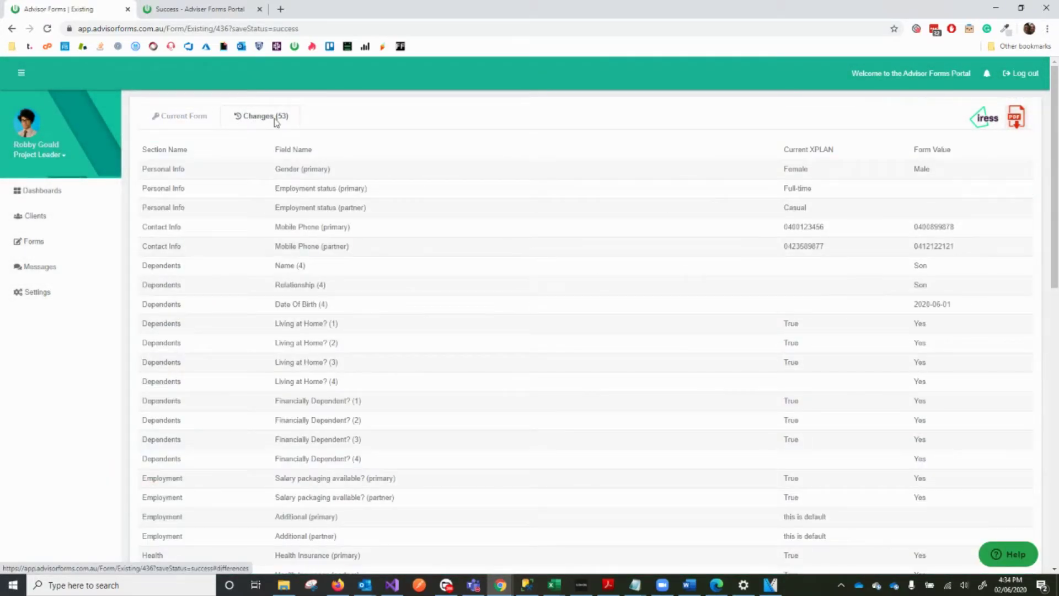
{"action": "double_click", "coordinate": [794, 170]}
{"action": "double_click", "coordinate": [920, 170]}
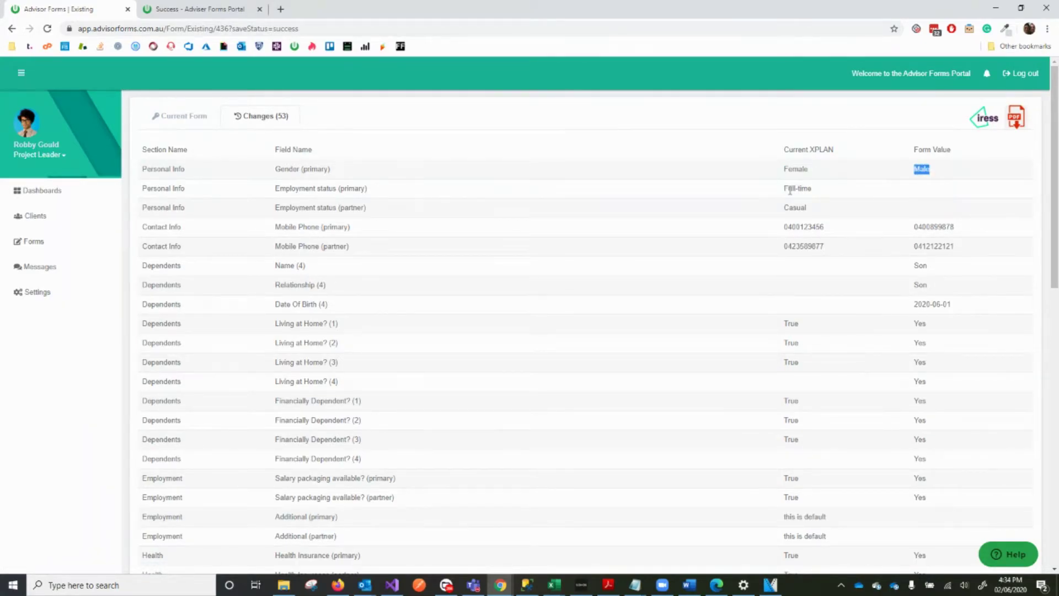
Sync the client's form data to XPLAN and dismiss the success message
{"action": "left_click", "coordinate": [193, 120]}
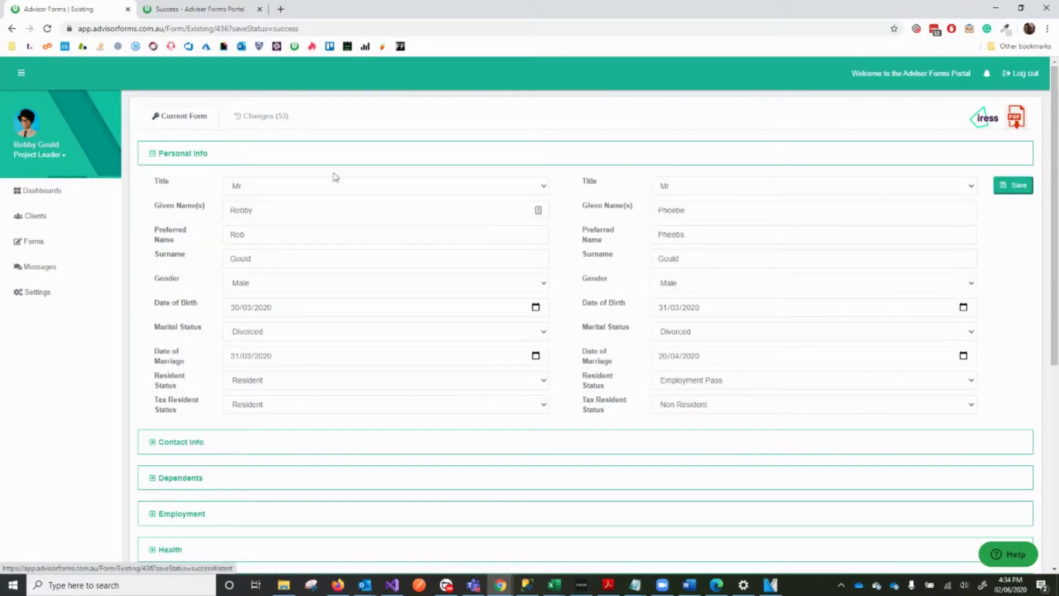
{"action": "left_click", "coordinate": [985, 117]}
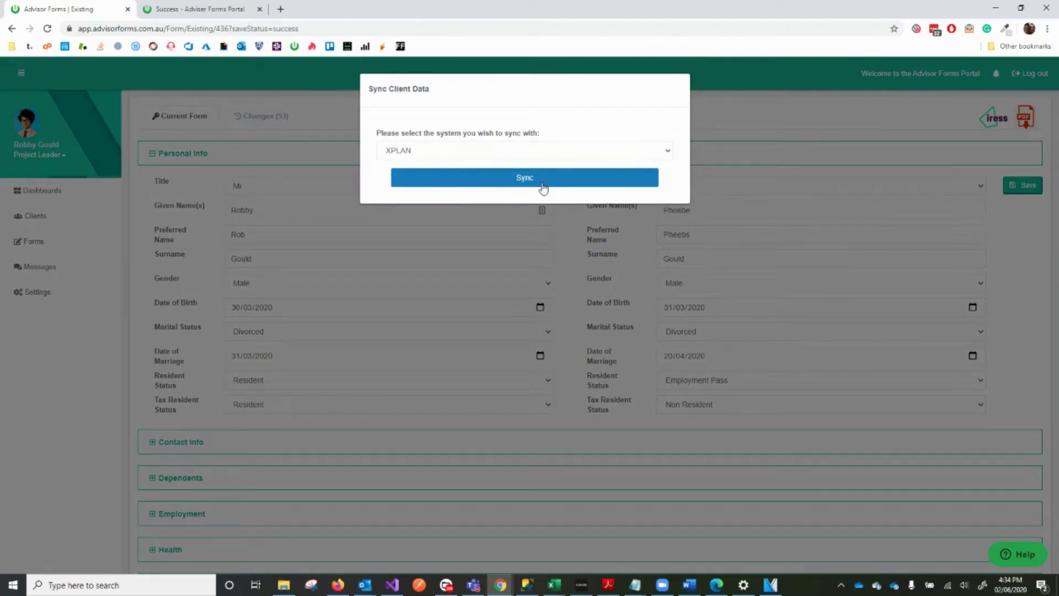
{"action": "left_click", "coordinate": [543, 188]}
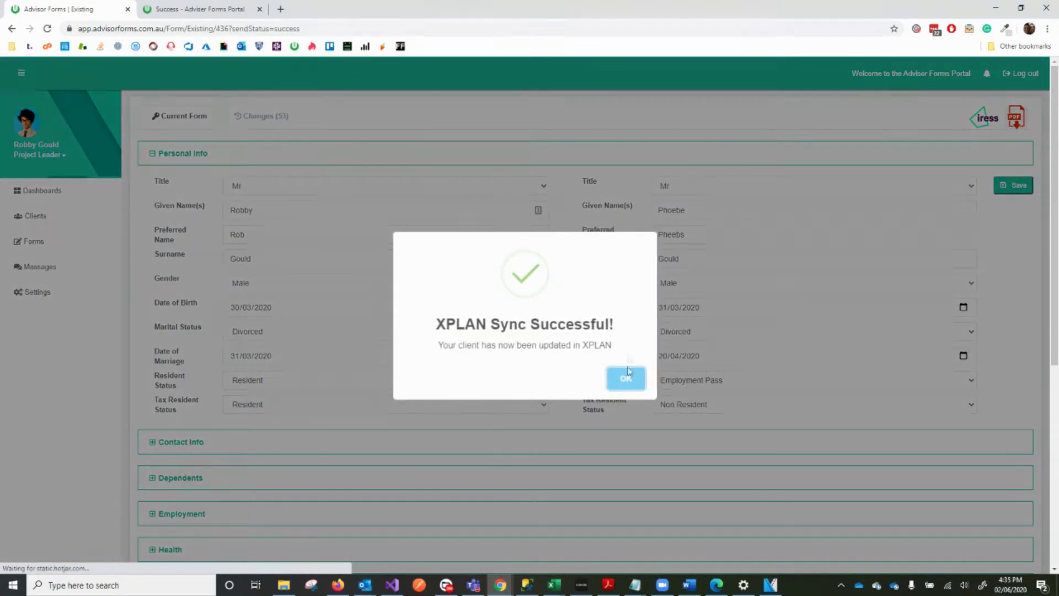
{"action": "left_click", "coordinate": [627, 379]}
{"action": "scroll", "coordinate": [374, 384], "scroll_direction": "down", "scroll_amount": 4}
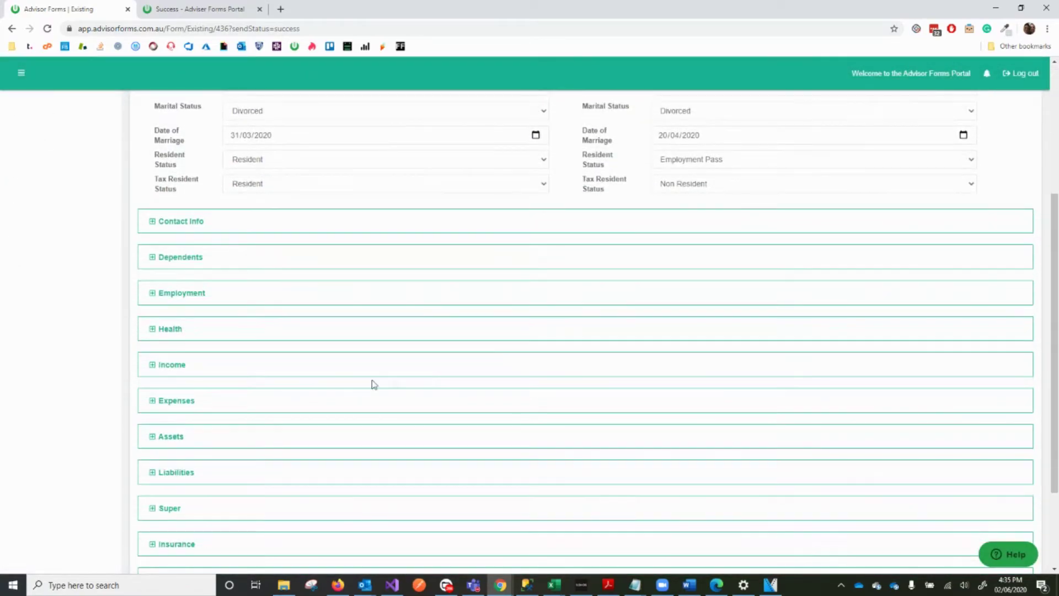
Expand the Expenses section, view its attached expense PDF, and return to the Advisor Forms tab
{"action": "scroll", "coordinate": [343, 330], "scroll_direction": "up", "scroll_amount": 4}
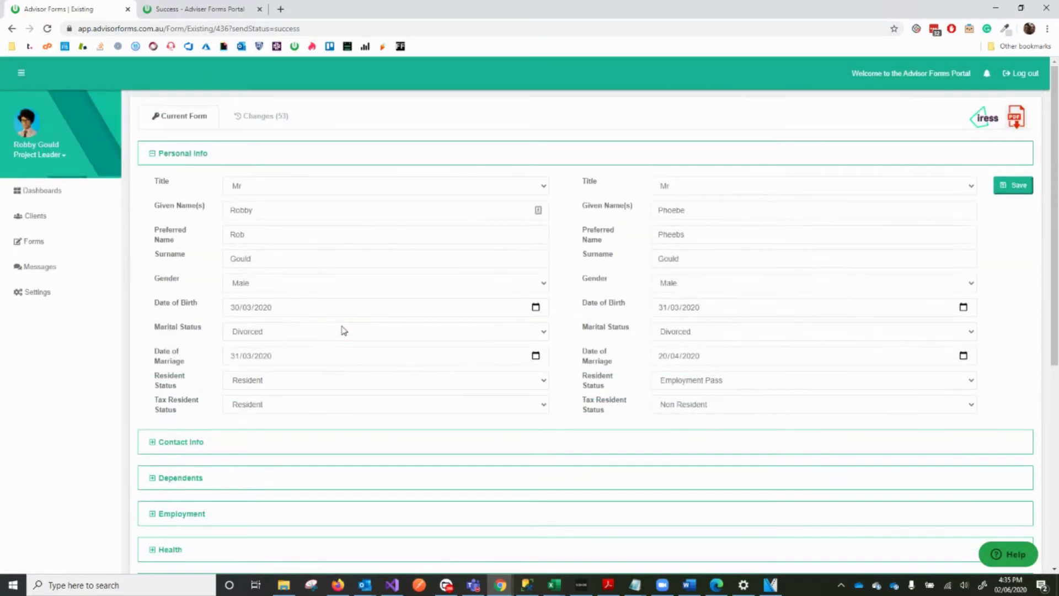
{"action": "scroll", "coordinate": [344, 327], "scroll_direction": "down", "scroll_amount": 6}
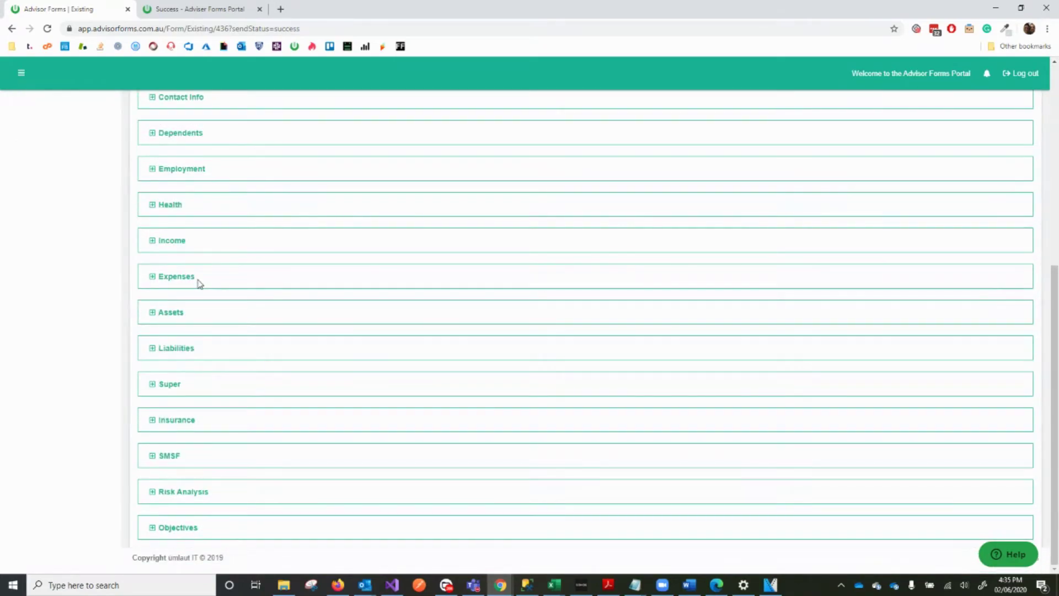
{"action": "left_click", "coordinate": [199, 283]}
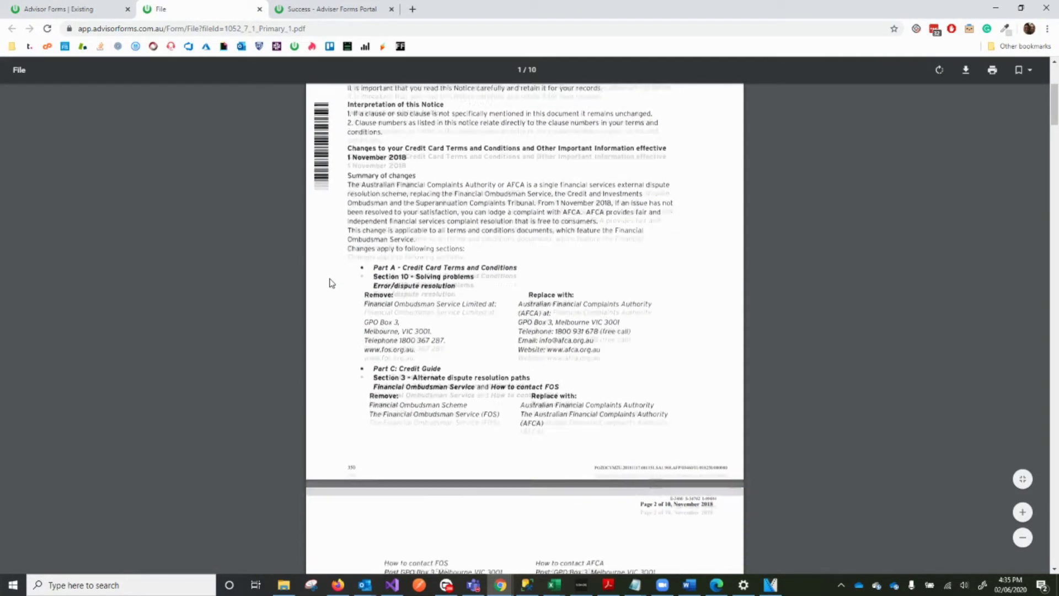
{"action": "scroll", "coordinate": [331, 281], "scroll_direction": "up", "scroll_amount": 2}
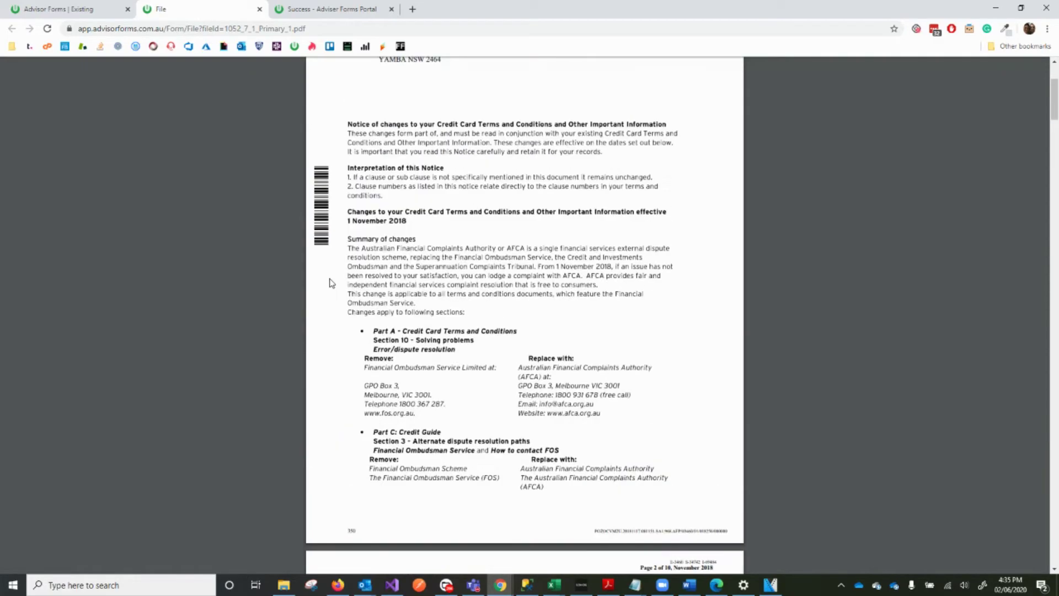
{"action": "left_click", "coordinate": [113, 6]}
{"action": "scroll", "coordinate": [331, 342], "scroll_direction": "up", "scroll_amount": 6}
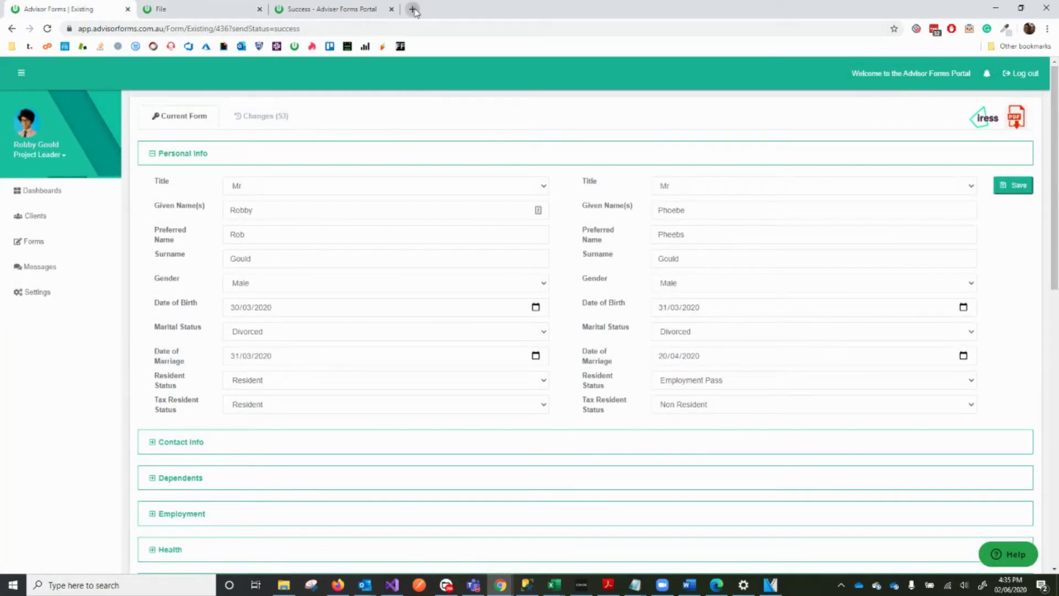
{"action": "left_click", "coordinate": [412, 8]}
Go to the suggested Opex address and log in with the saved credentials
{"action": "type", "text": "ope"}
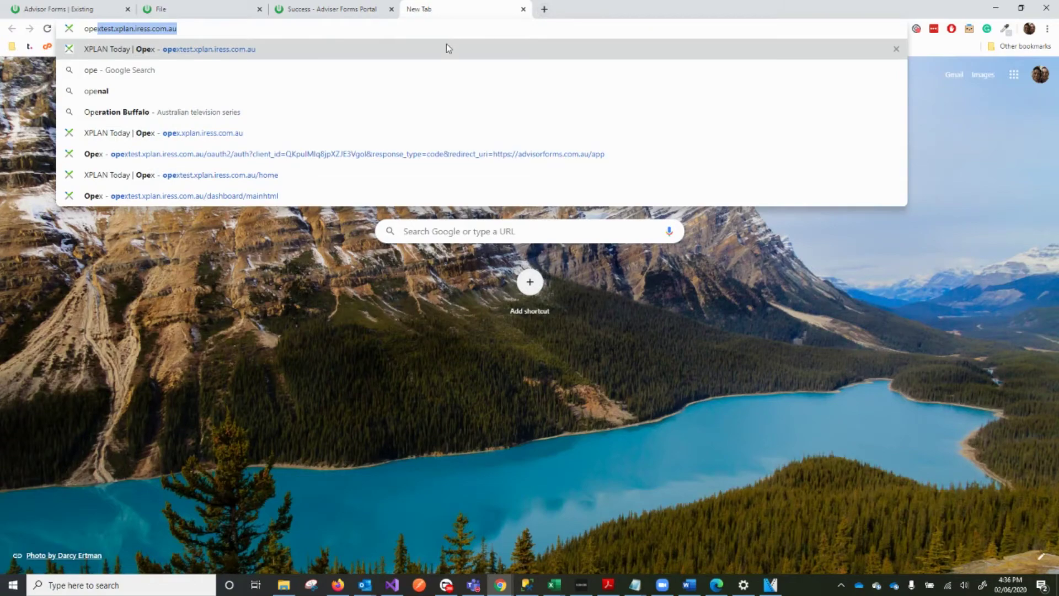
{"action": "key", "text": "Return"}
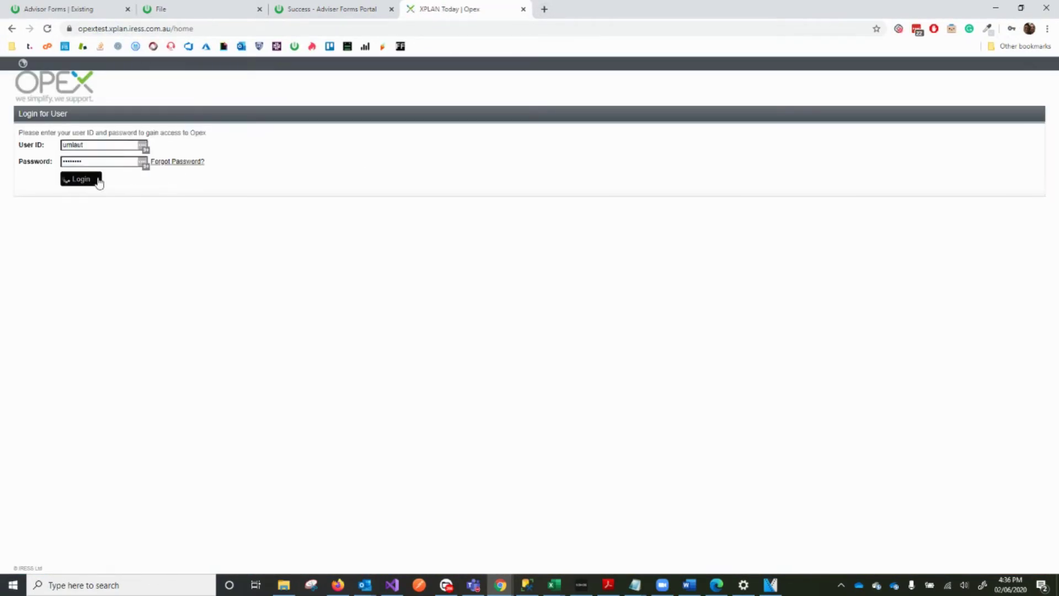
{"action": "left_click", "coordinate": [95, 179]}
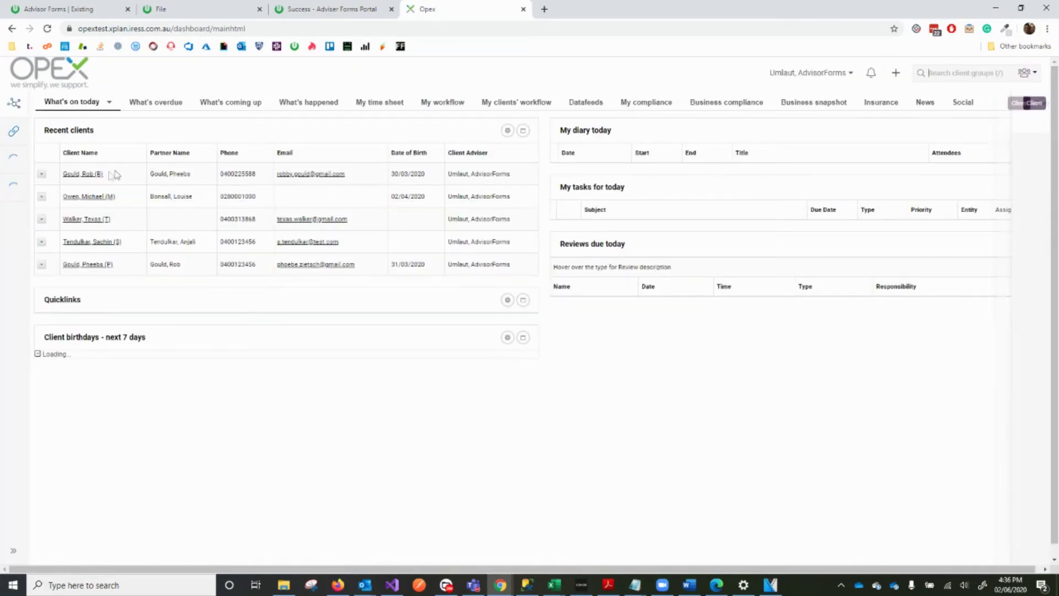
Open the first recent client's record and highlight the updated mobile phone number
{"action": "left_click", "coordinate": [88, 175]}
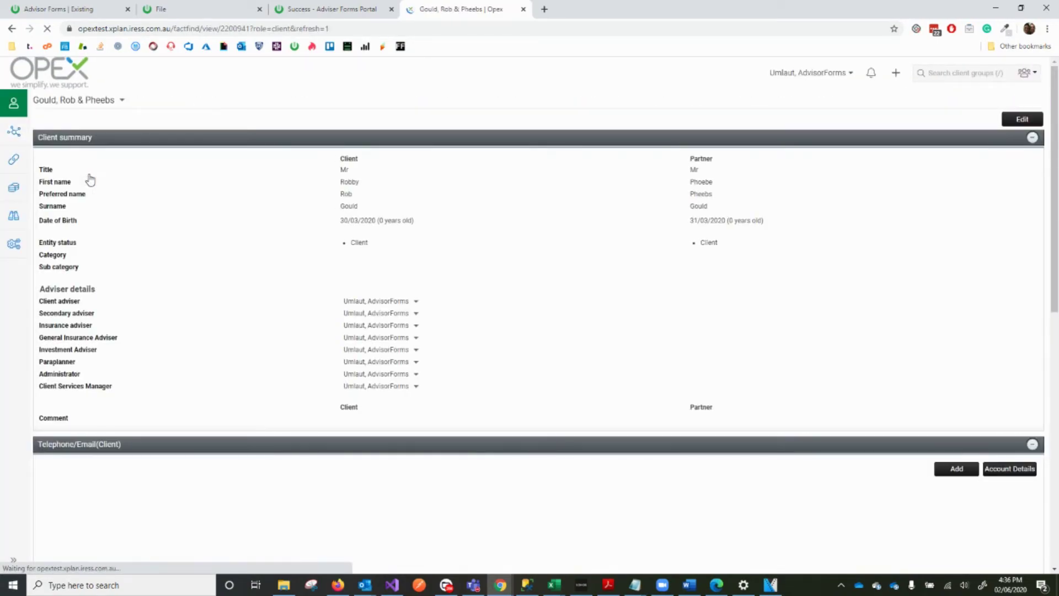
{"action": "scroll", "coordinate": [331, 413], "scroll_direction": "down", "scroll_amount": 2}
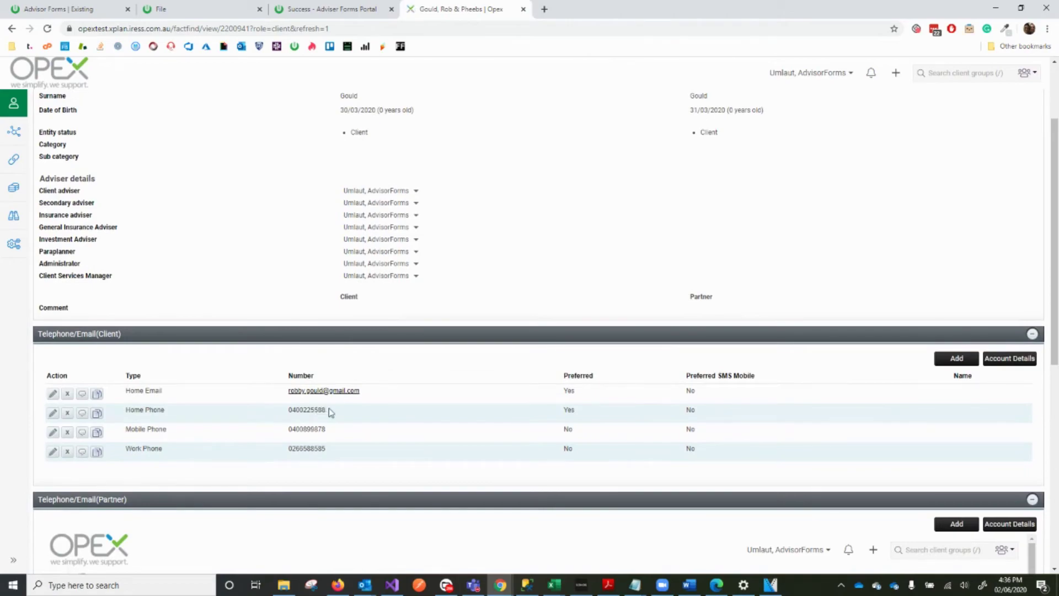
{"action": "left_click_drag", "start_coordinate": [328, 429], "coordinate": [290, 428]}
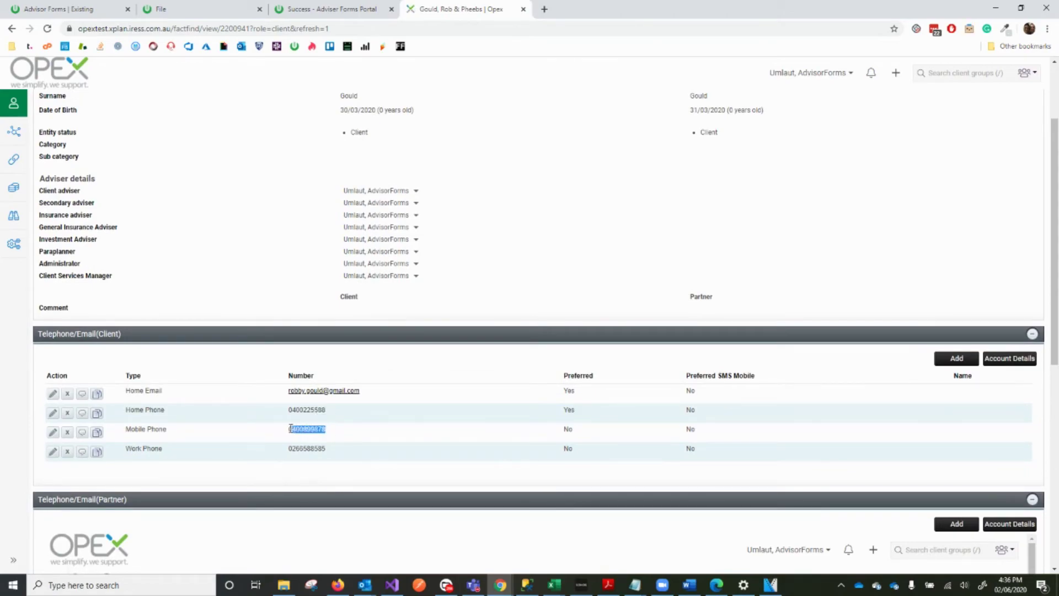
Review the client's Family dependants page, then go to Financial position > Cashflow
{"action": "left_click", "coordinate": [14, 103]}
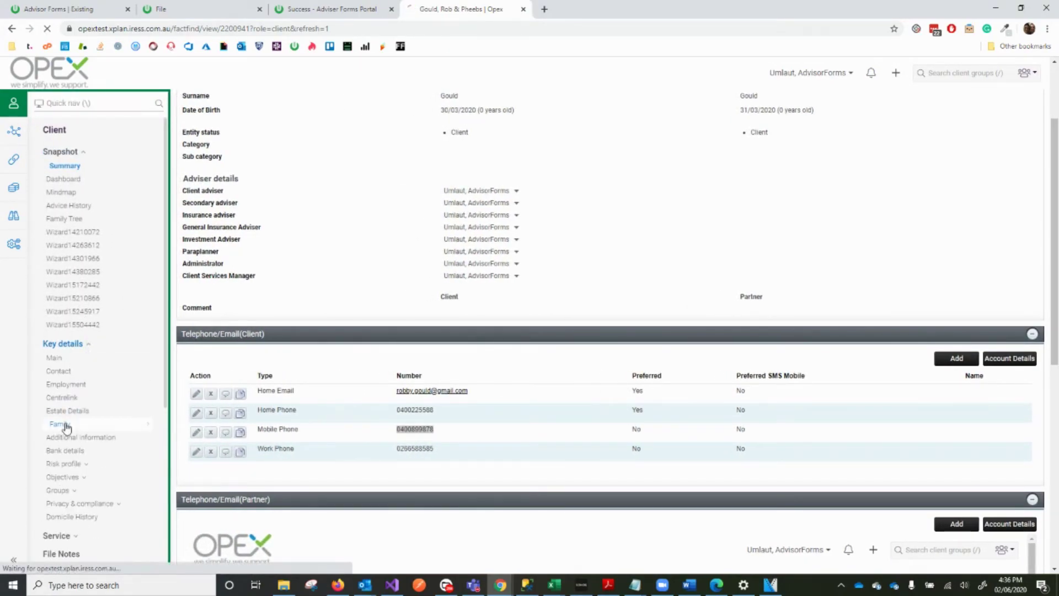
{"action": "left_click", "coordinate": [54, 425]}
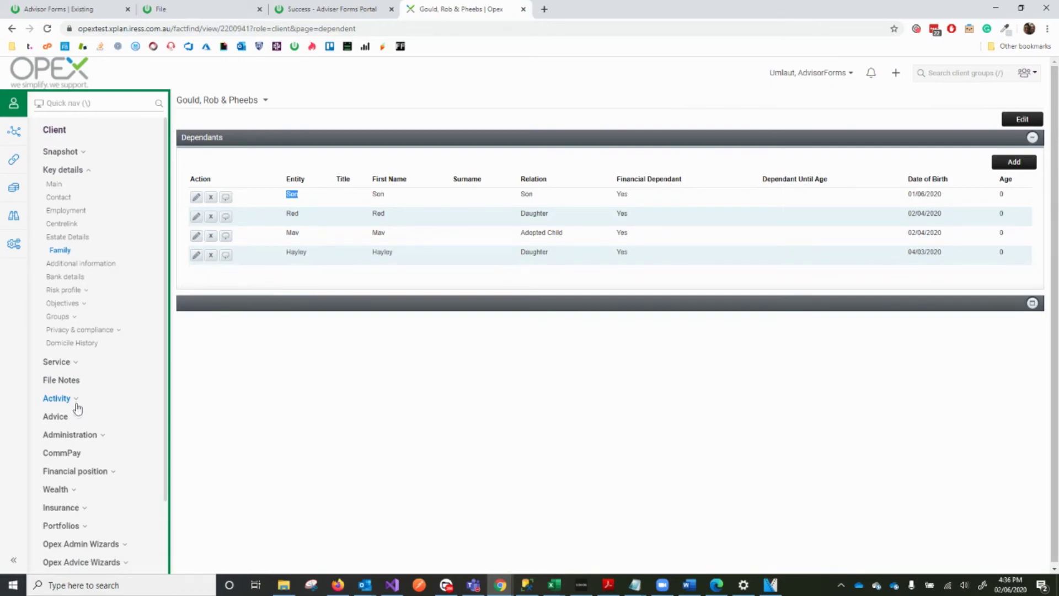
{"action": "left_click", "coordinate": [88, 471]}
{"action": "left_click", "coordinate": [74, 510]}
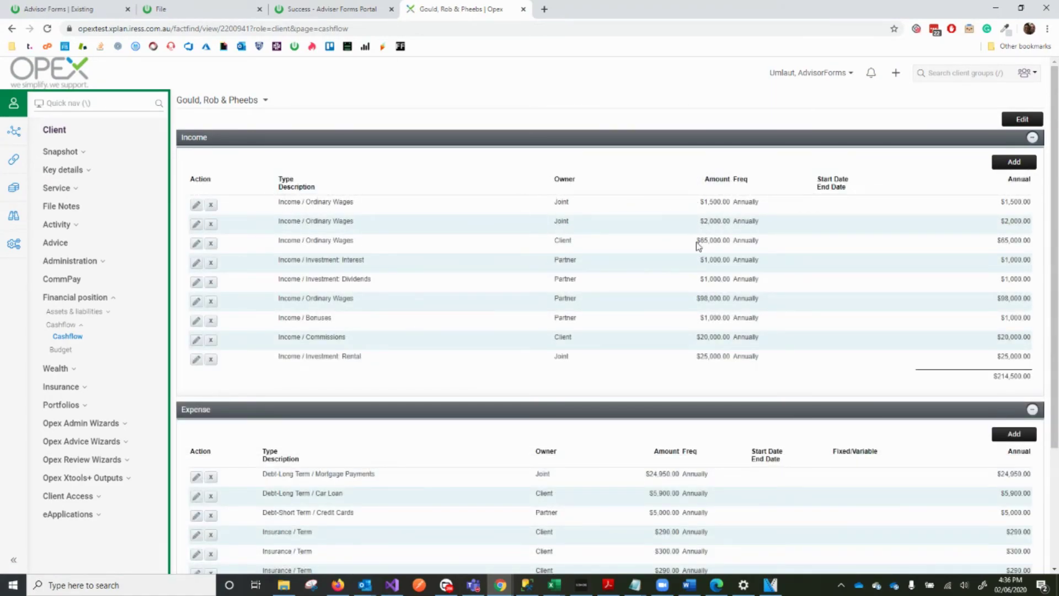
Highlight the client's $65,000.00 Ordinary Wages amount in the Cashflow income table
{"action": "left_click_drag", "start_coordinate": [696, 242], "coordinate": [732, 245]}
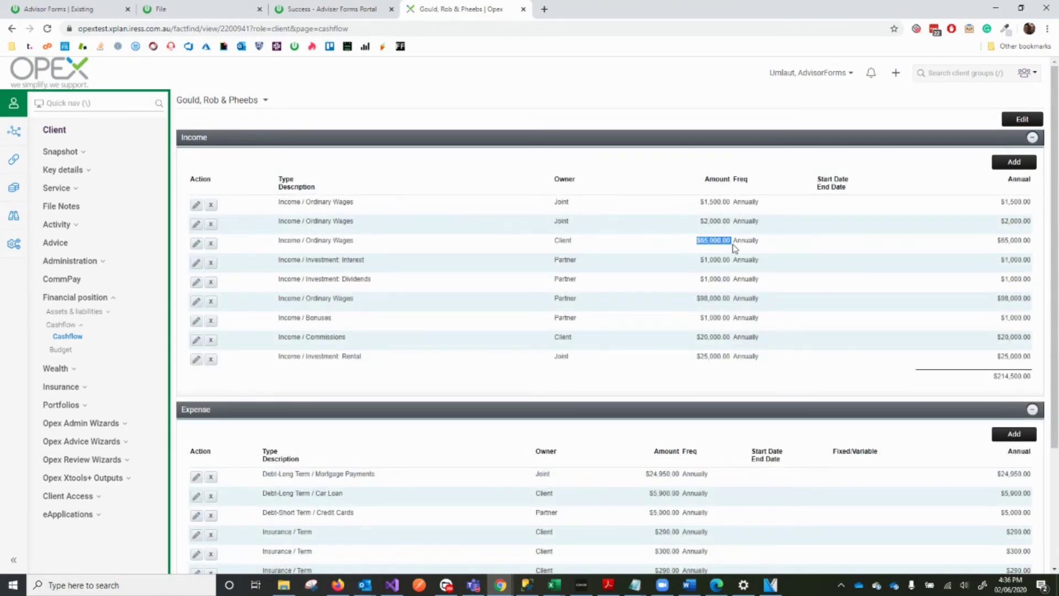